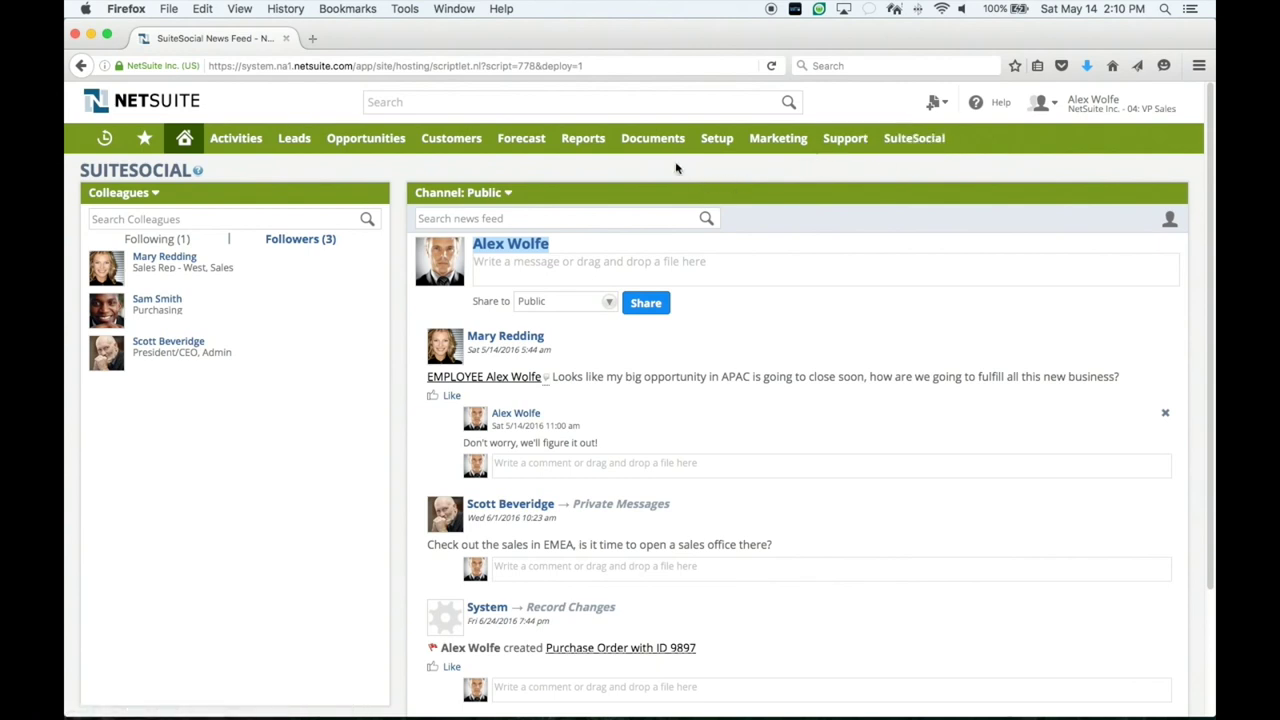
pyautogui.click(552, 376)
pyautogui.moveTo(552, 376); pyautogui.dragTo(1133, 383)
pyautogui.moveTo(610, 443); pyautogui.dragTo(438, 418)
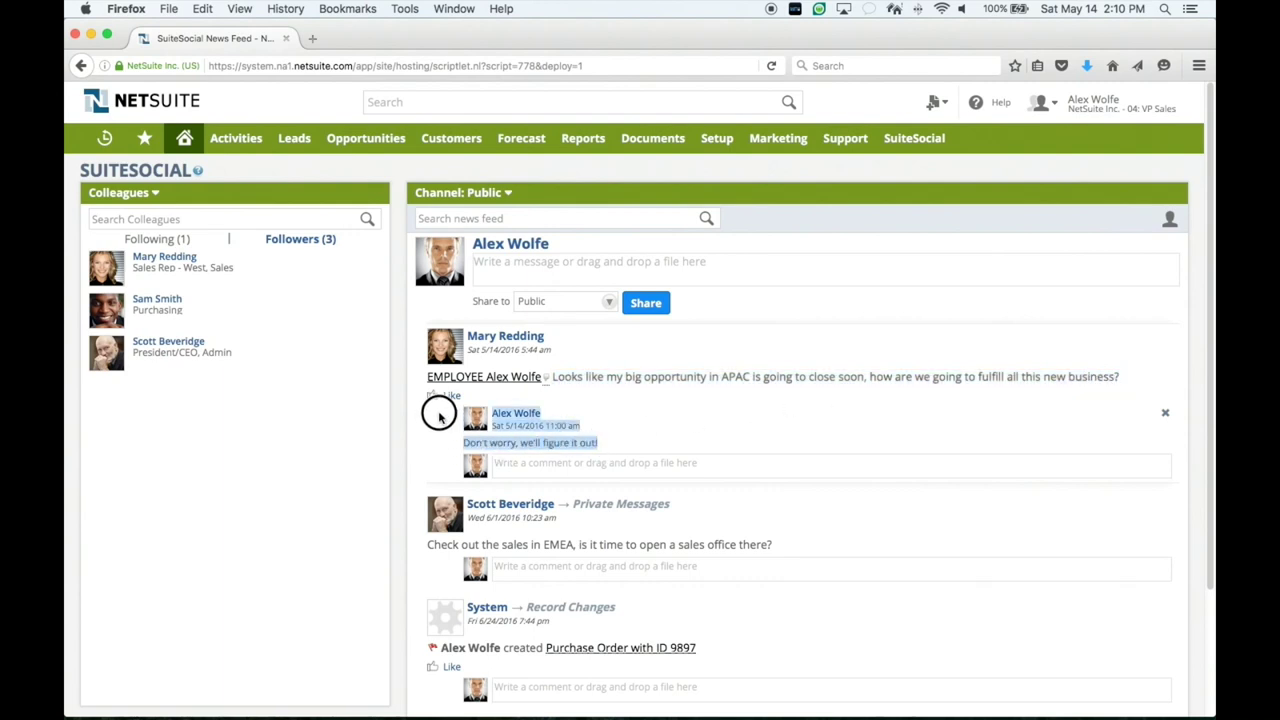
pyautogui.click(297, 456)
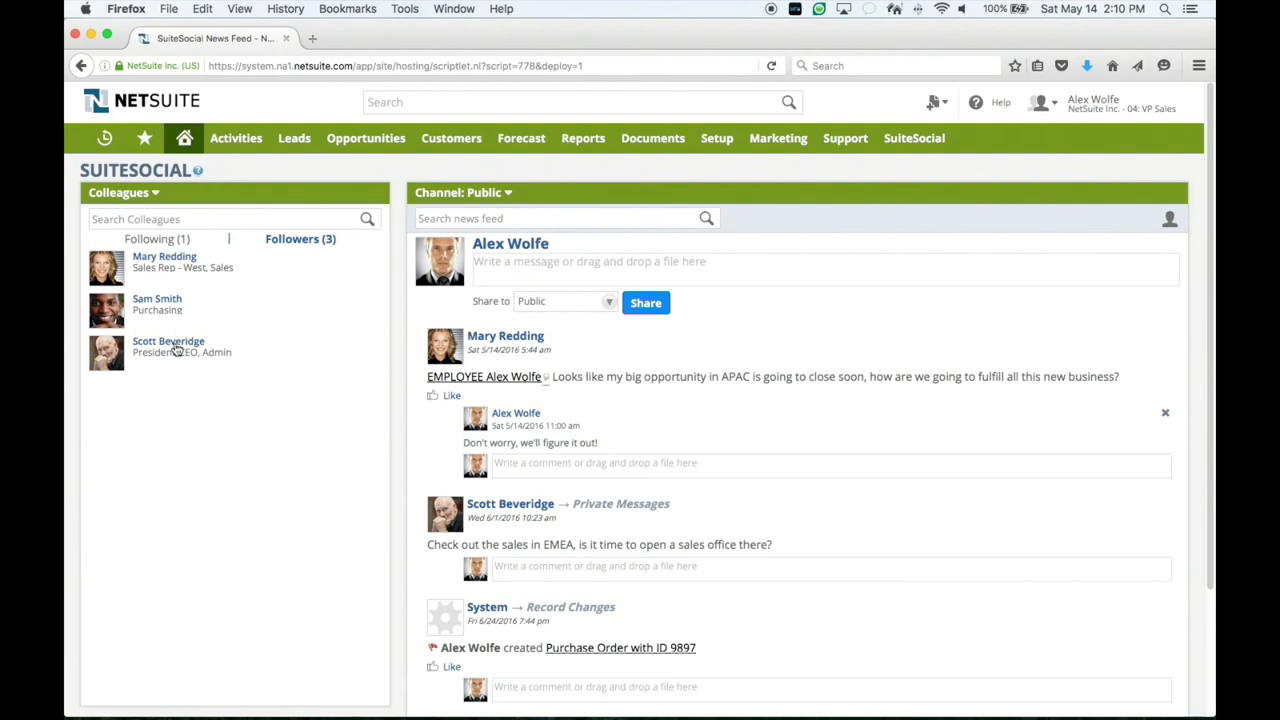
# Send the President/CEO follower the private message "Uh Oh. You know that big order we were discussing? HELP!"
pyautogui.moveTo(176, 349)
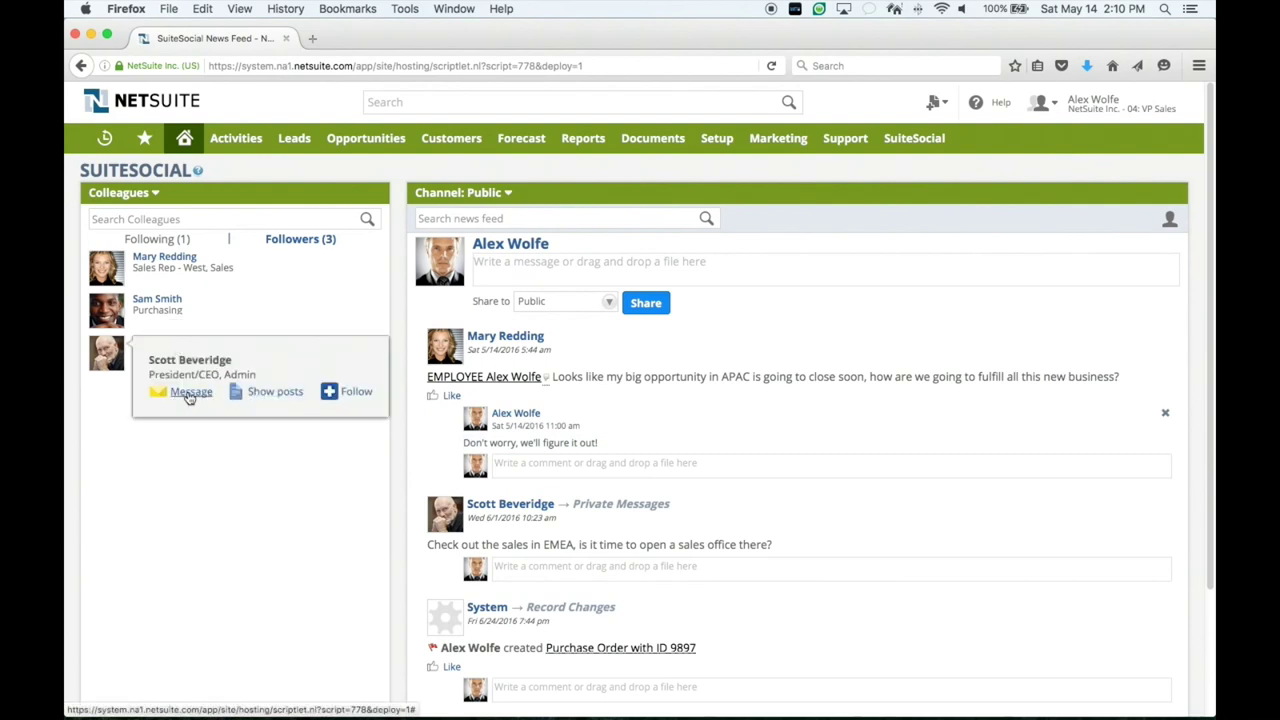
pyautogui.click(187, 392)
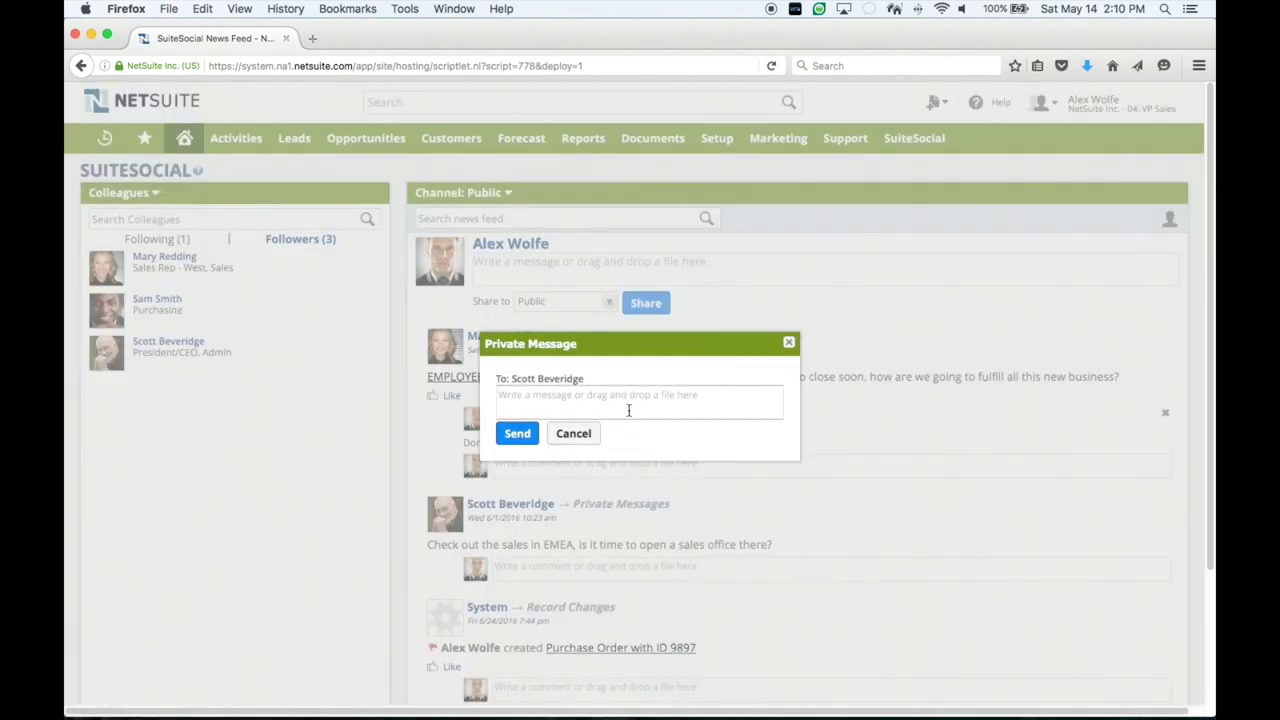
pyautogui.write('Uh')
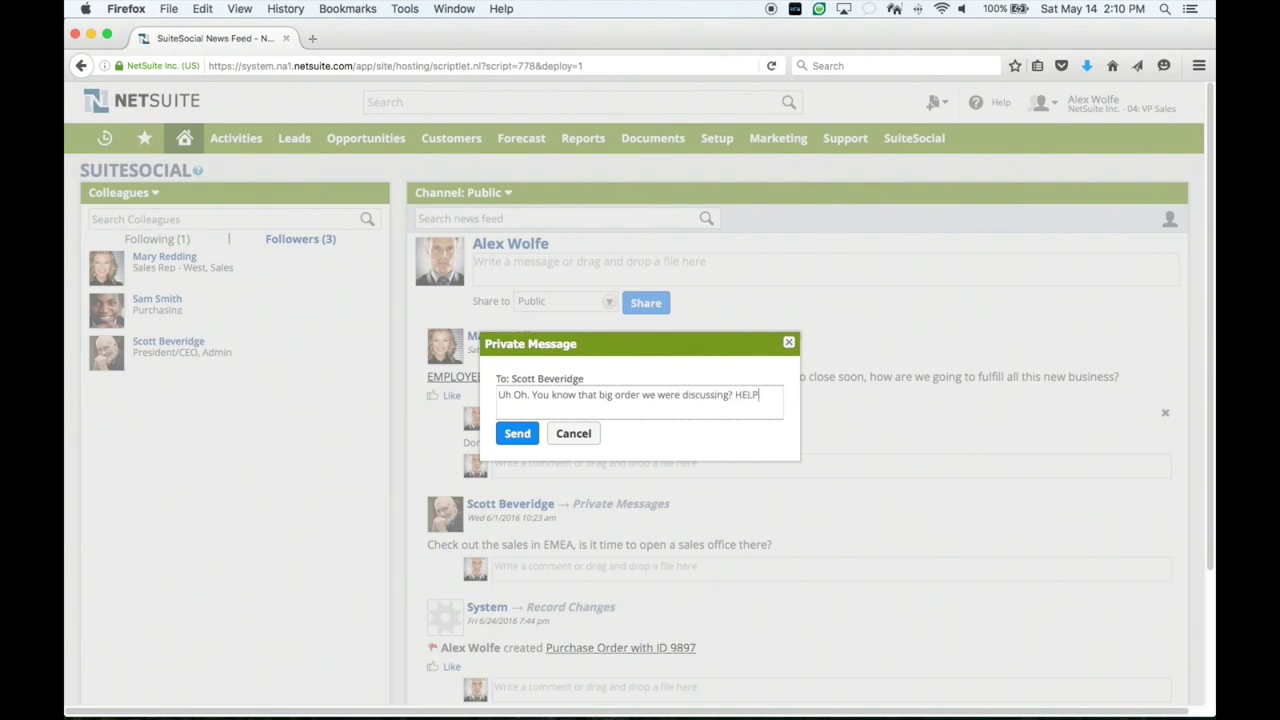
pyautogui.click(517, 433)
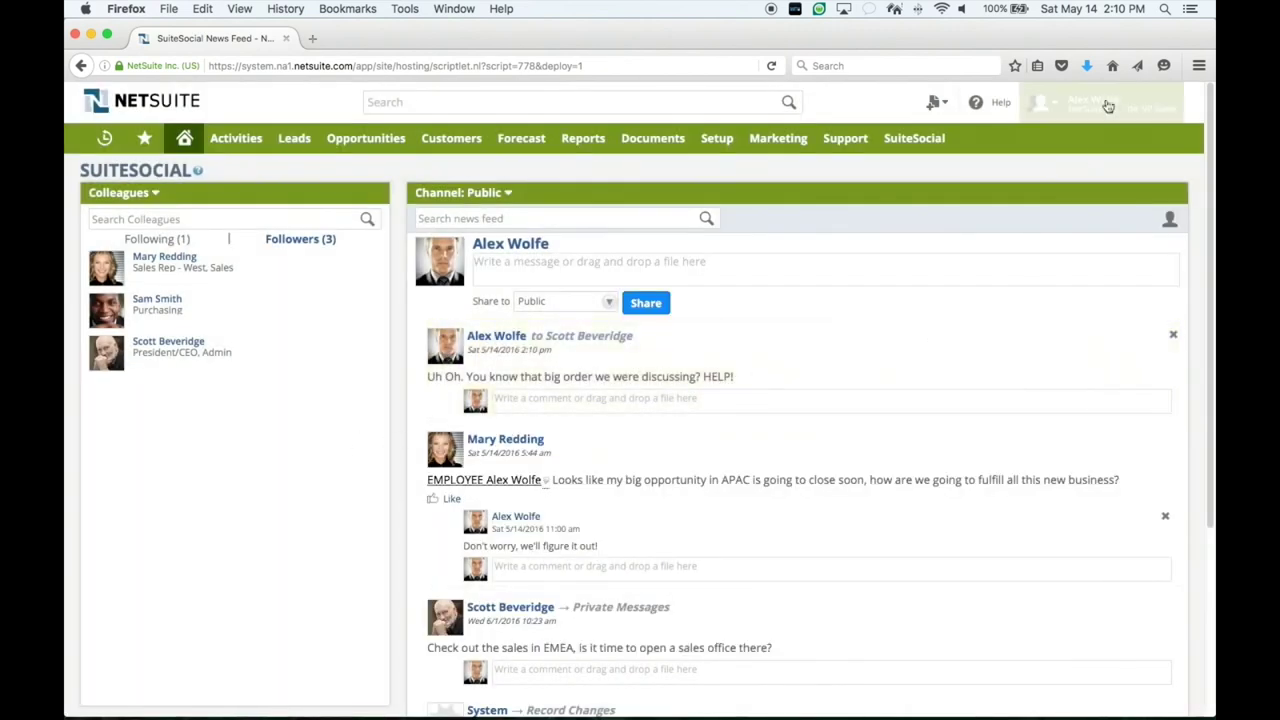
# Switch to the NetSuite Inc. - 01: Senior Executive role and review its home dashboard down to the Monthly Sales Trend
pyautogui.moveTo(1108, 97)
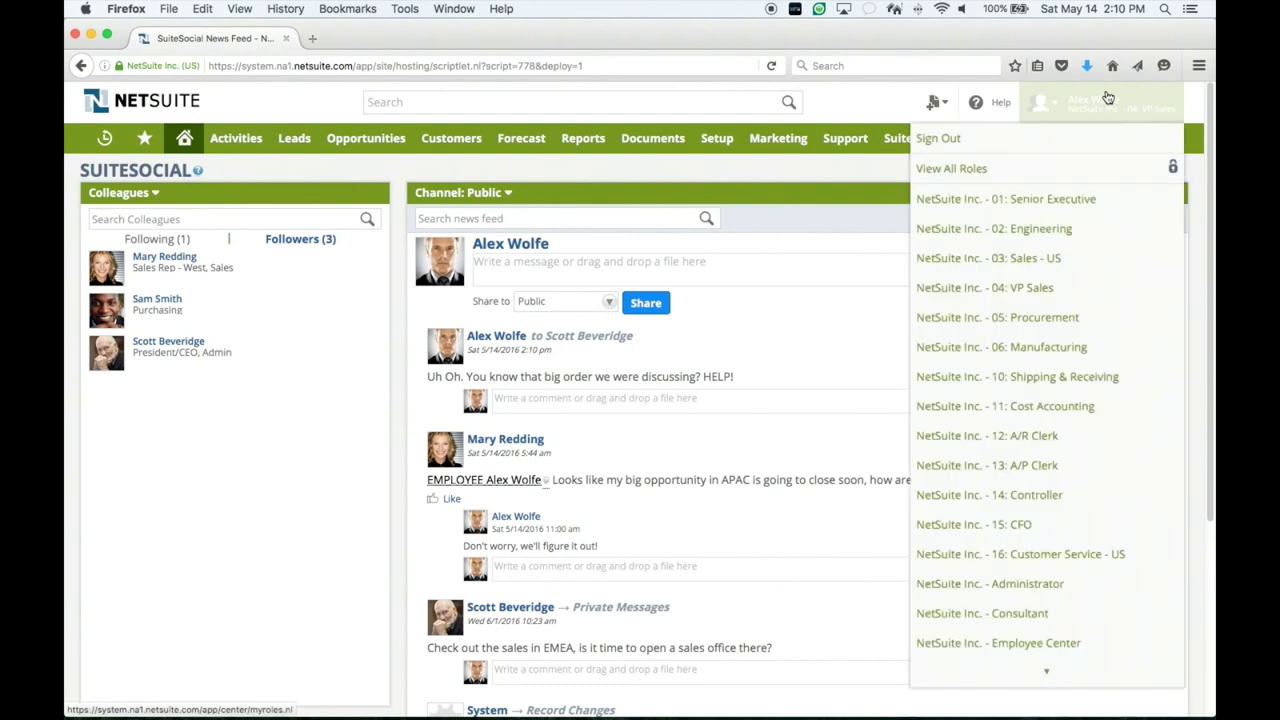
pyautogui.click(1043, 204)
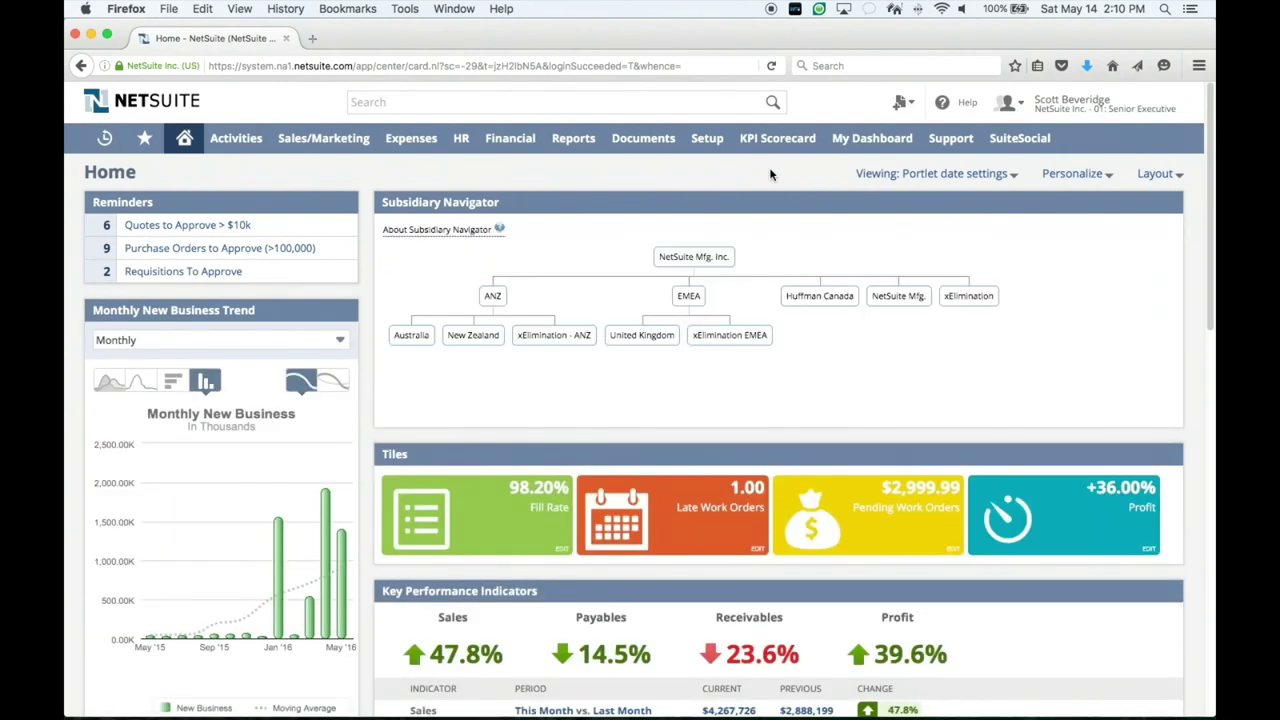
pyautogui.scroll(-5, 770, 175)
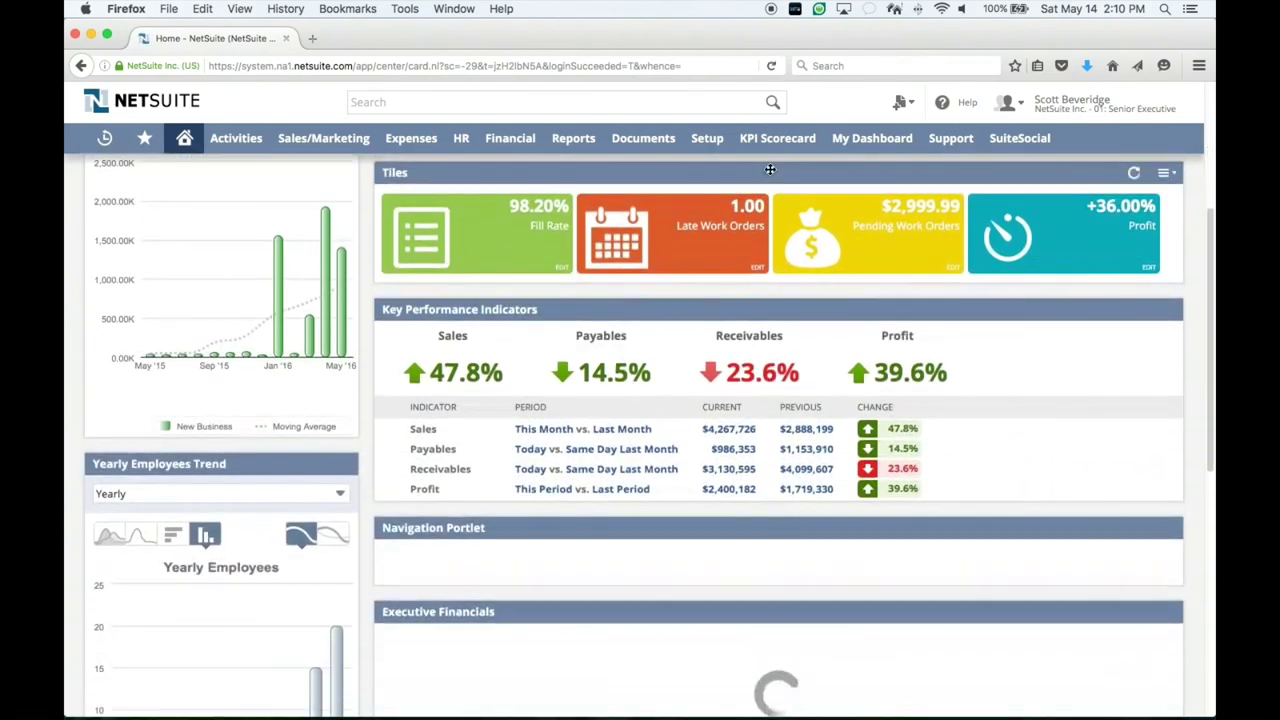
pyautogui.scroll(-4, 770, 172)
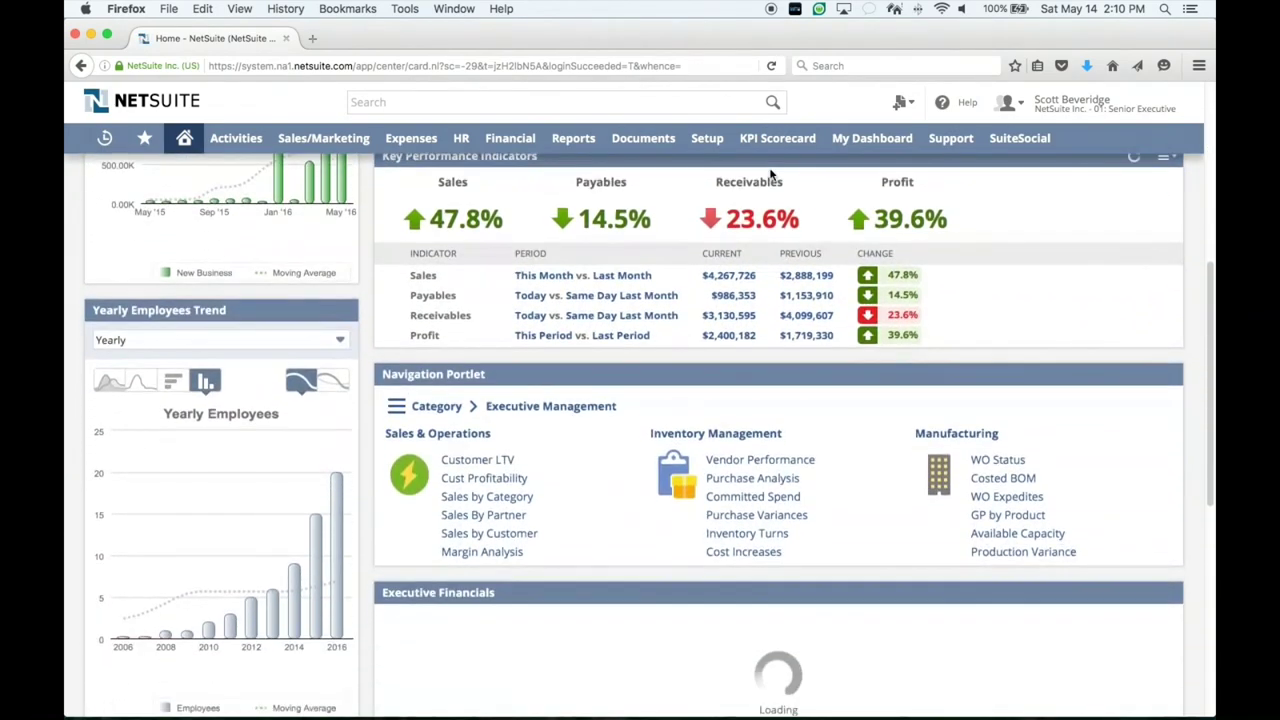
pyautogui.scroll(-7, 770, 175)
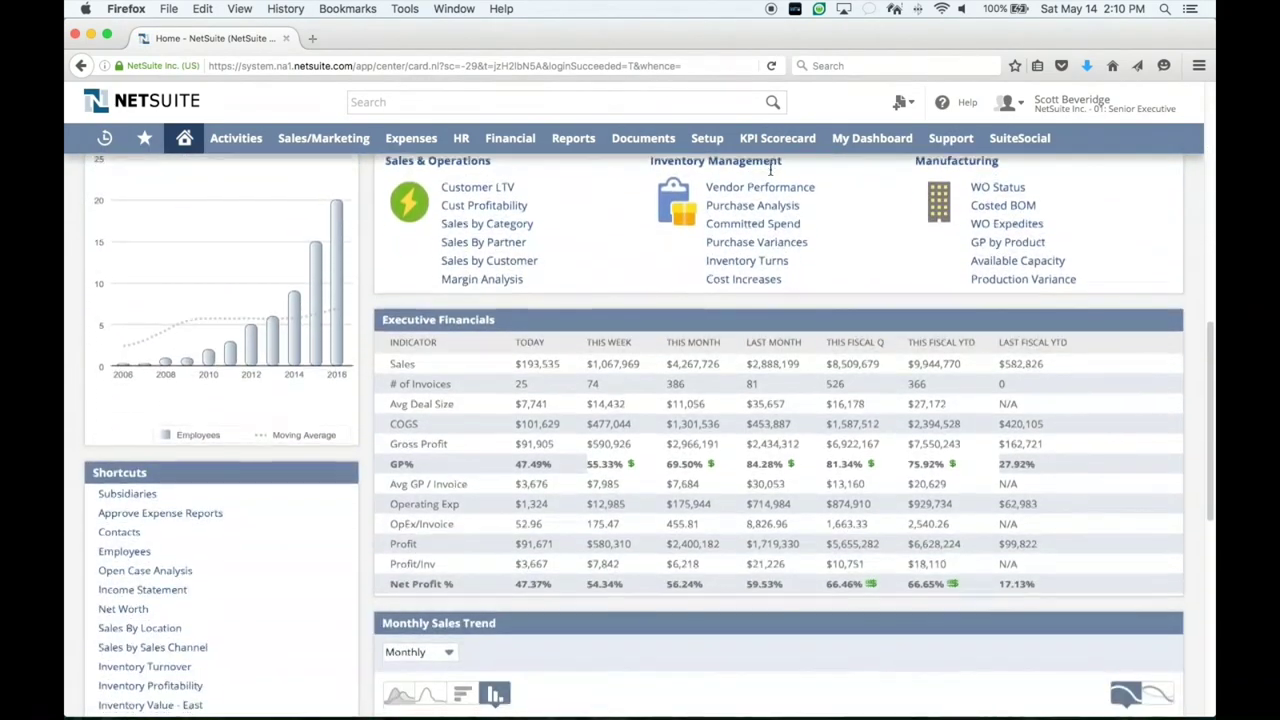
pyautogui.scroll(-5, 770, 170)
pyautogui.scroll(15, 770, 175)
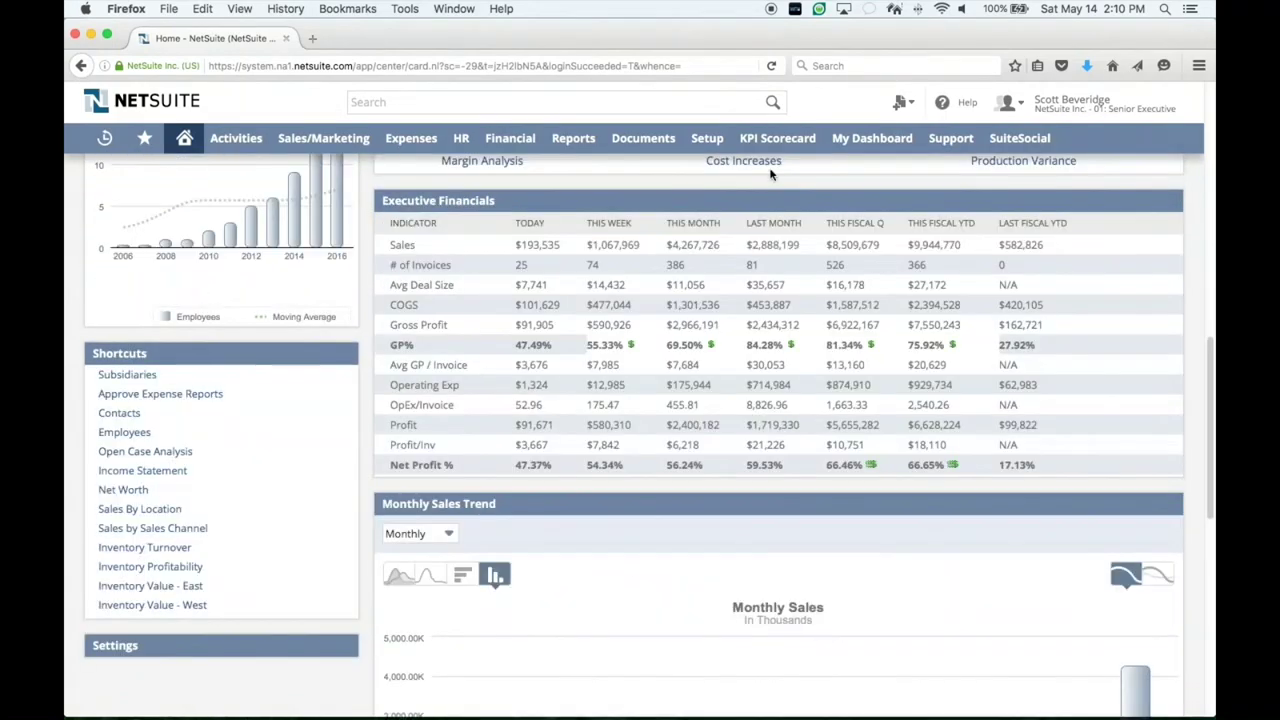
pyautogui.scroll(7, 770, 175)
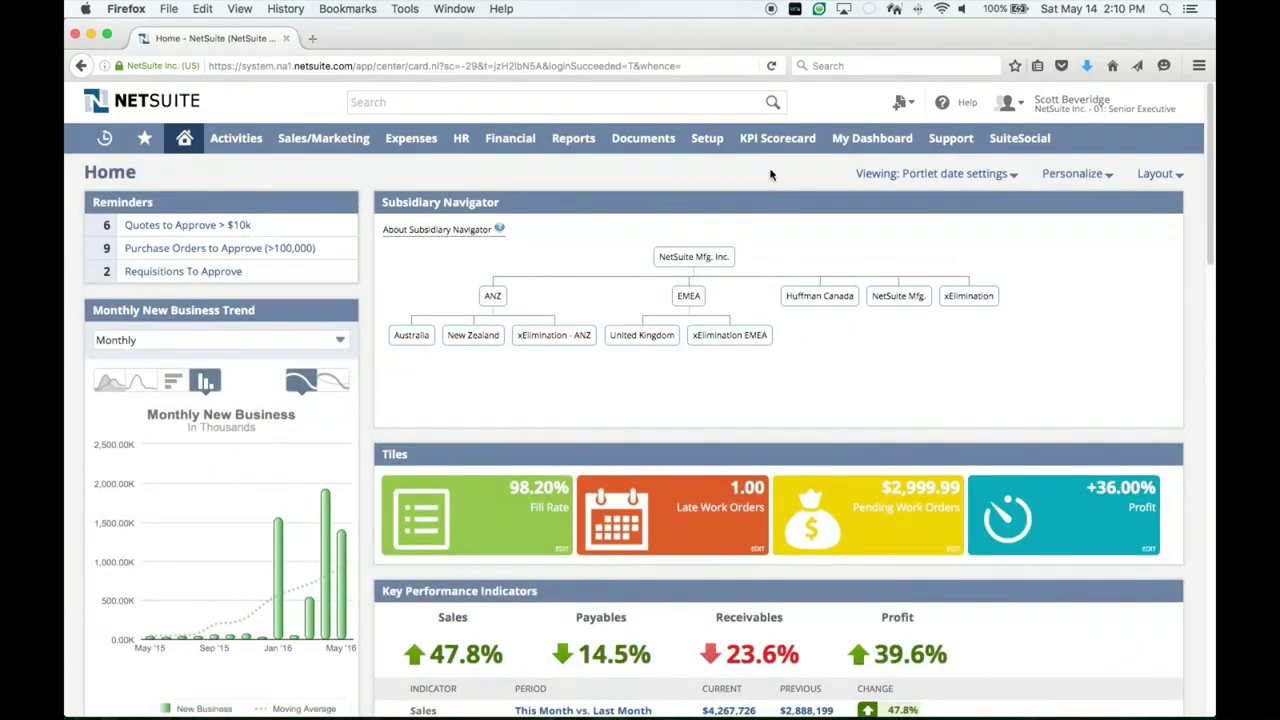
# Filter the home dashboard to the ANZ subsidiary group and review its KPIs, Executive Financials and monthly sales
pyautogui.click(492, 297)
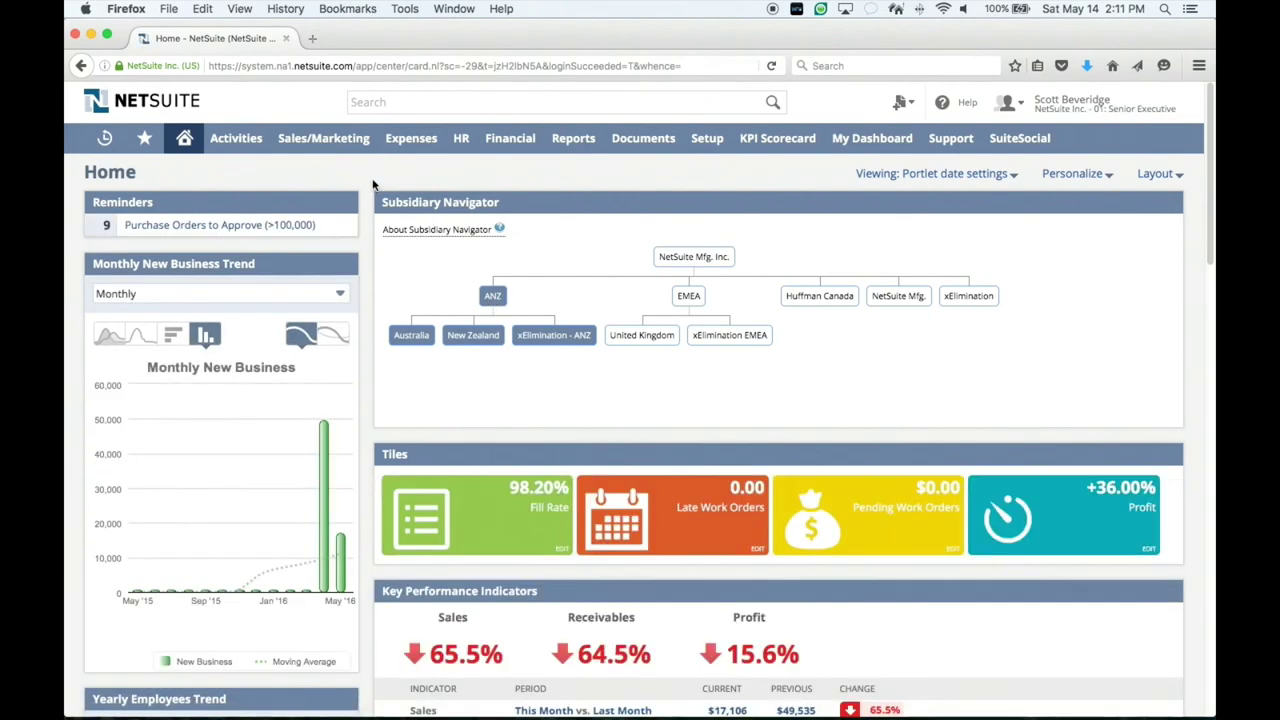
pyautogui.scroll(-5, 365, 200)
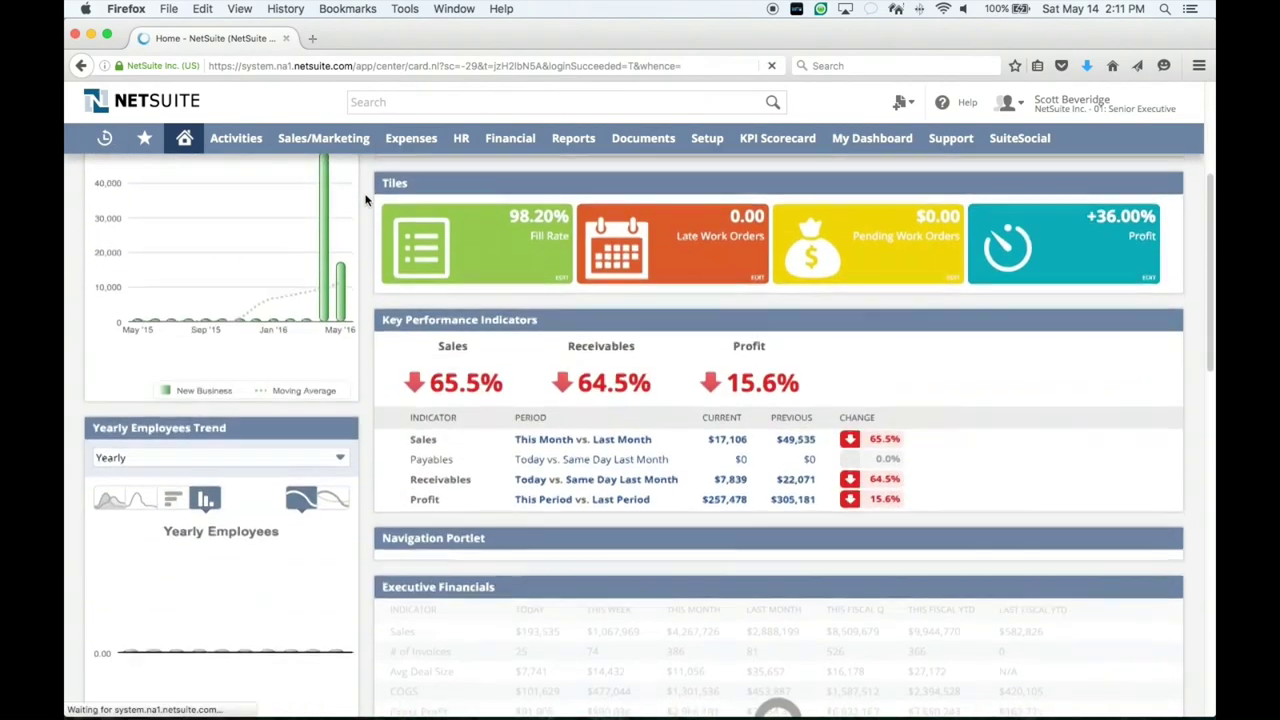
pyautogui.scroll(-7, 365, 200)
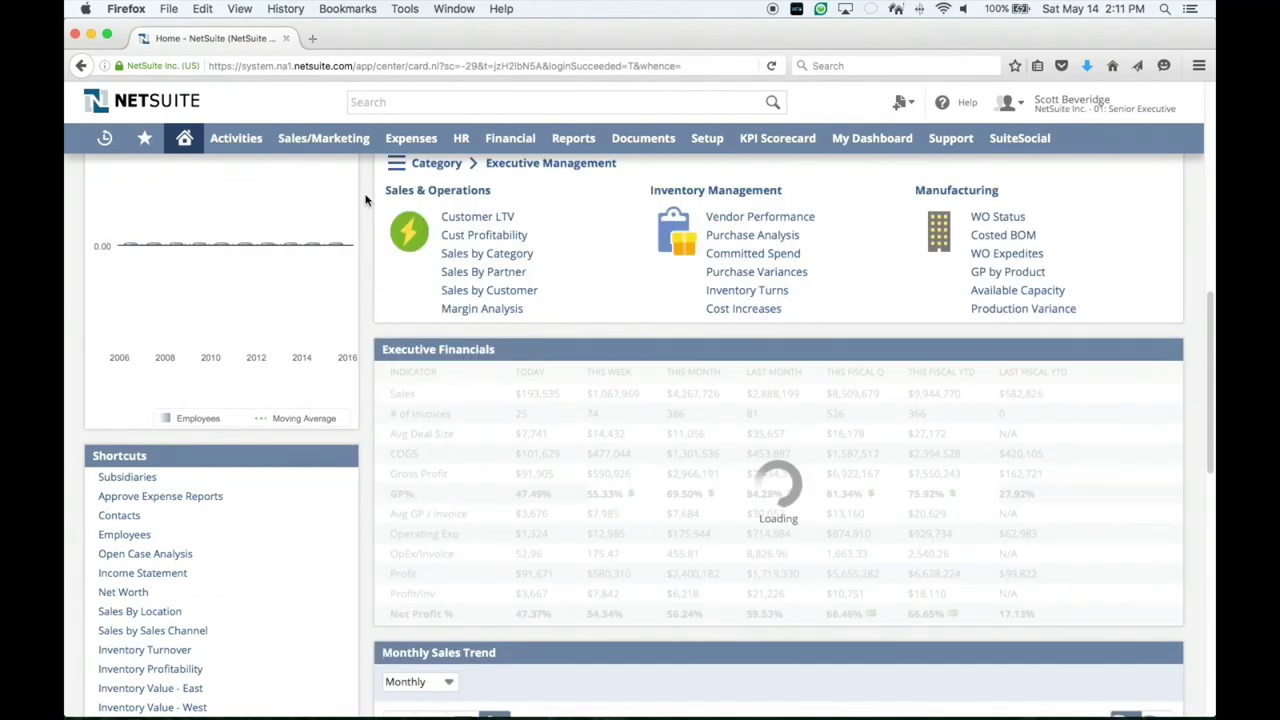
pyautogui.scroll(-4, 365, 200)
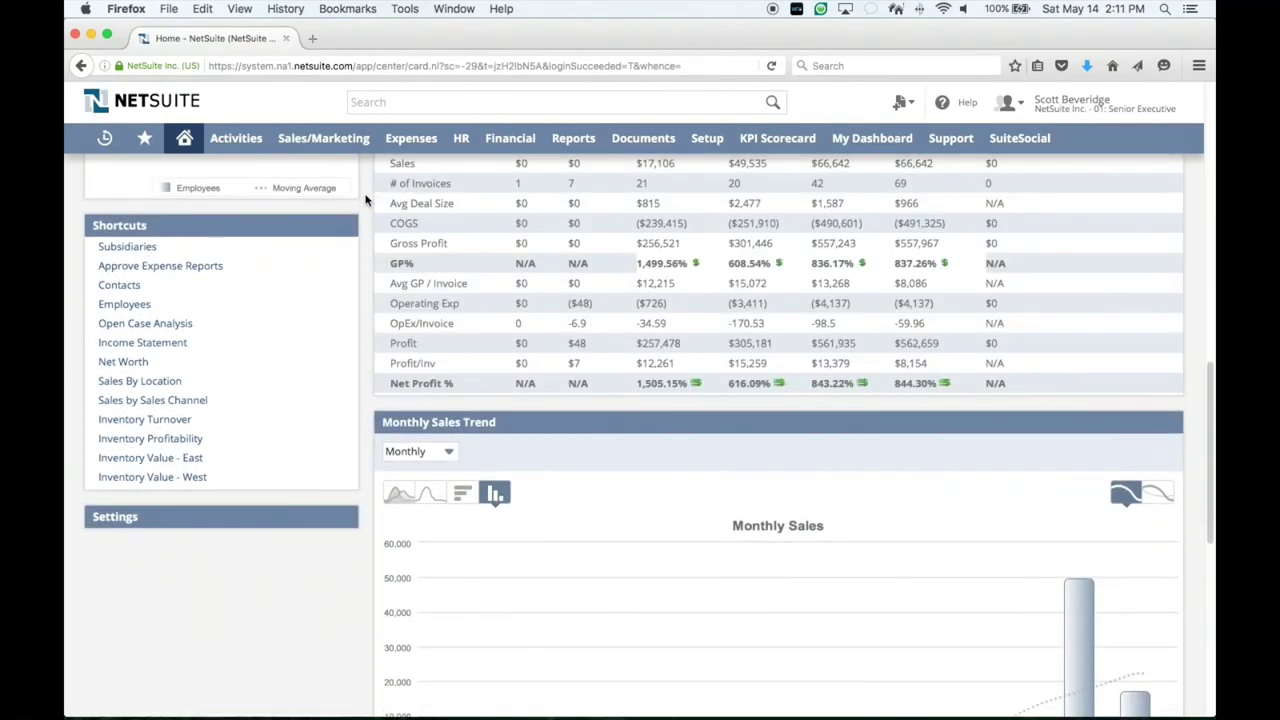
pyautogui.scroll(-4, 365, 200)
pyautogui.scroll(20, 365, 200)
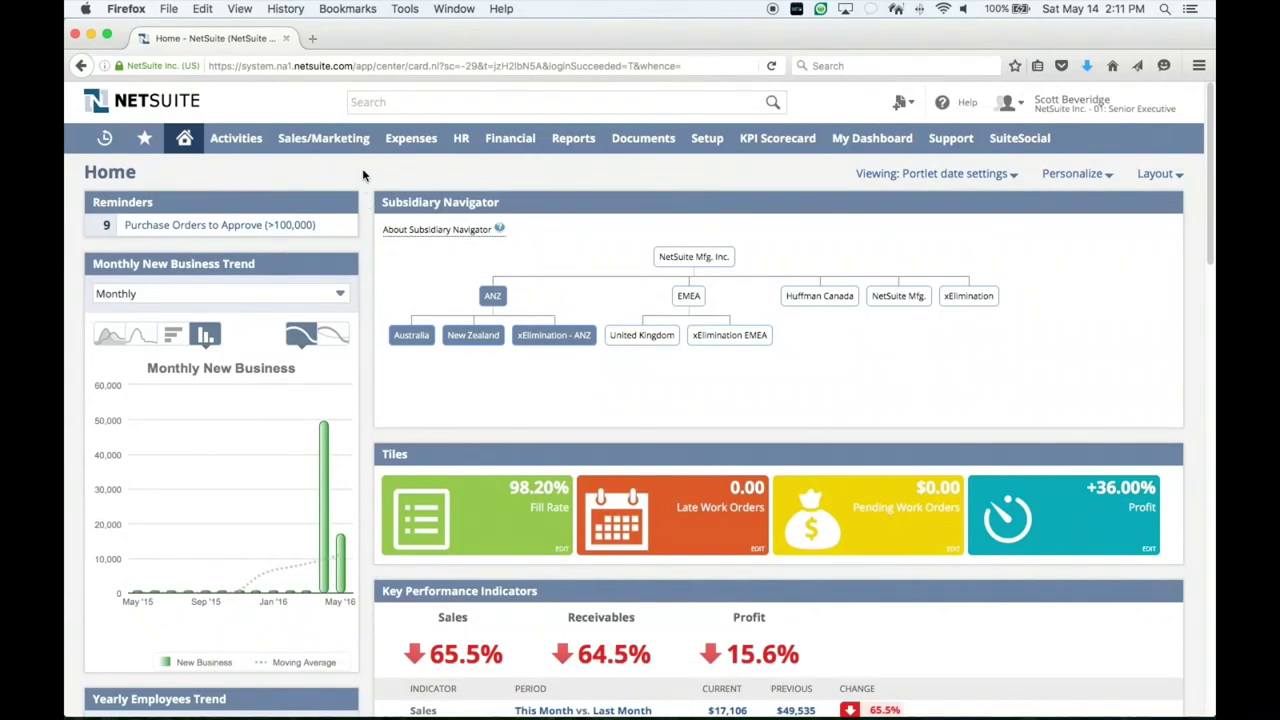
# Start a new subsidiary record from the Subsidiaries list, named NewCo, under the parent NetSuite Mfg. Inc. : ANZ
pyautogui.moveTo(143, 148)
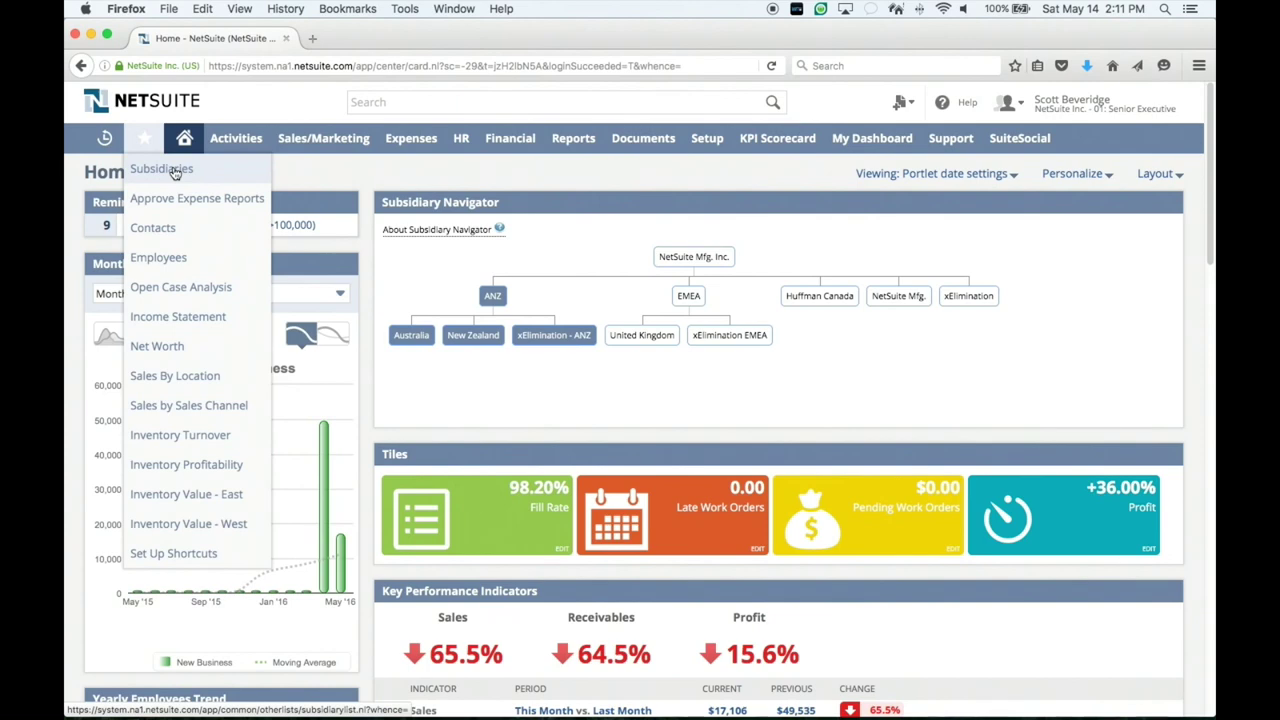
pyautogui.click(174, 170)
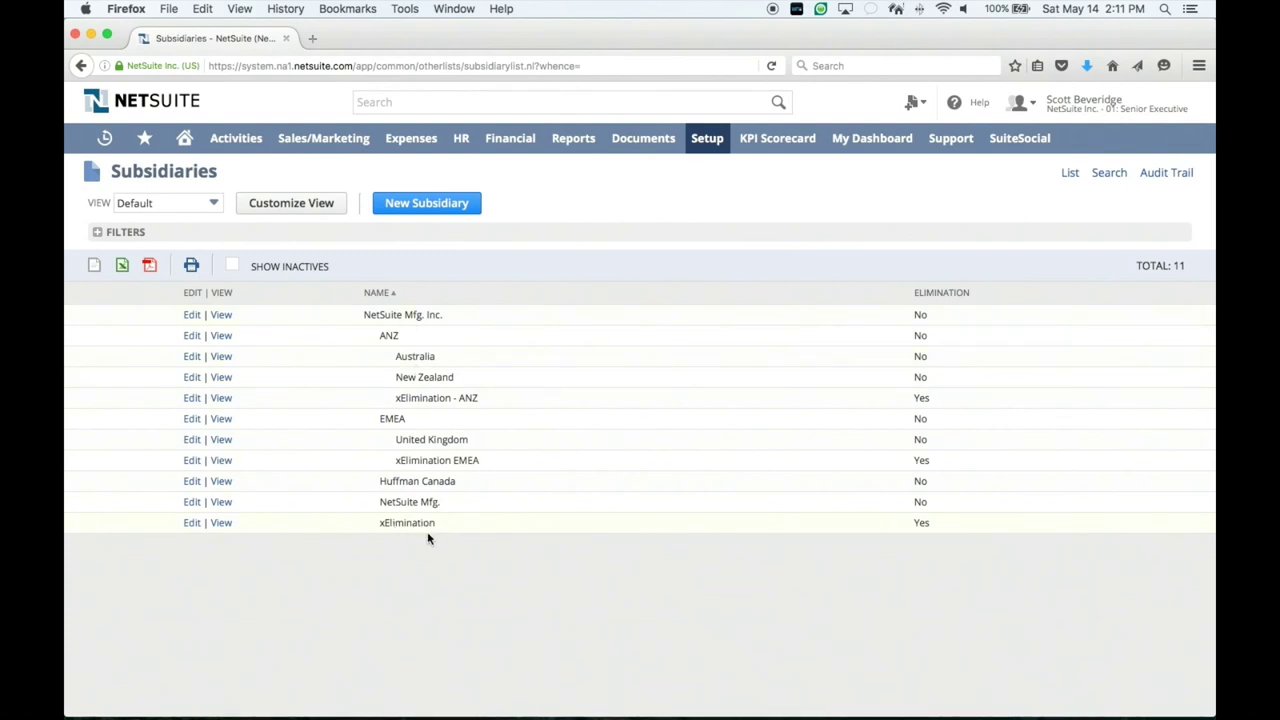
pyautogui.click(427, 205)
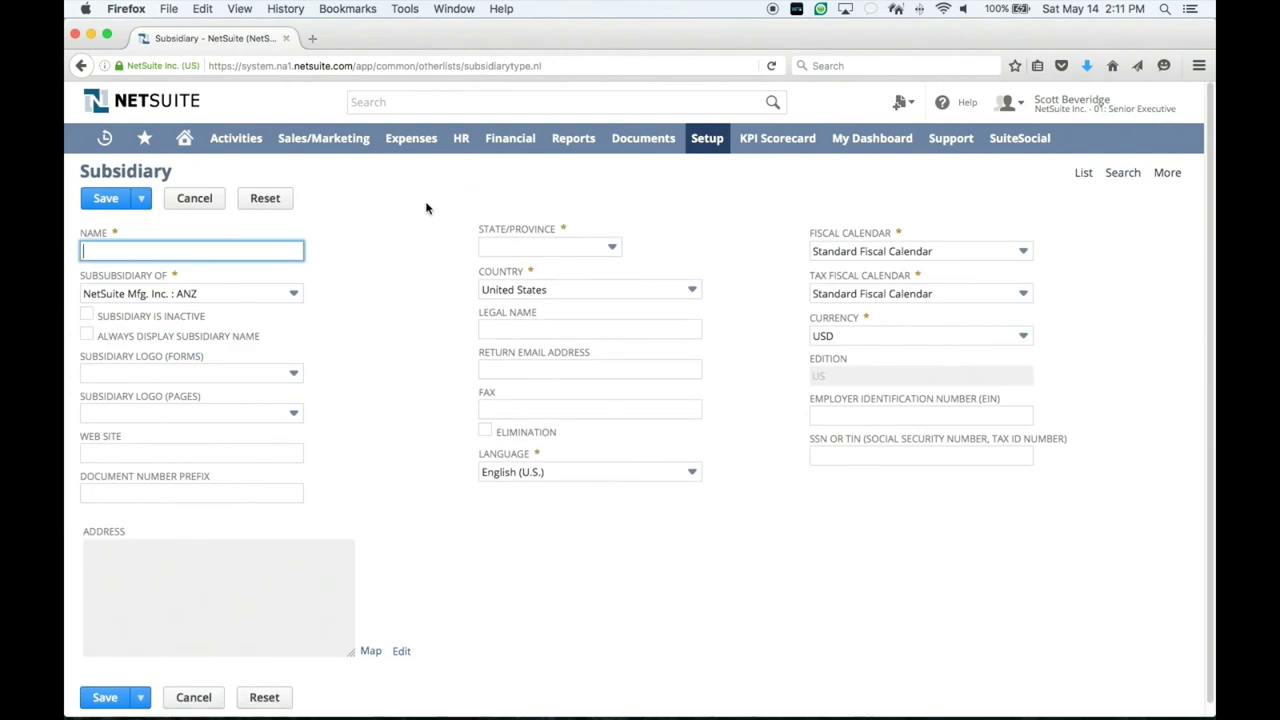
pyautogui.click(294, 300)
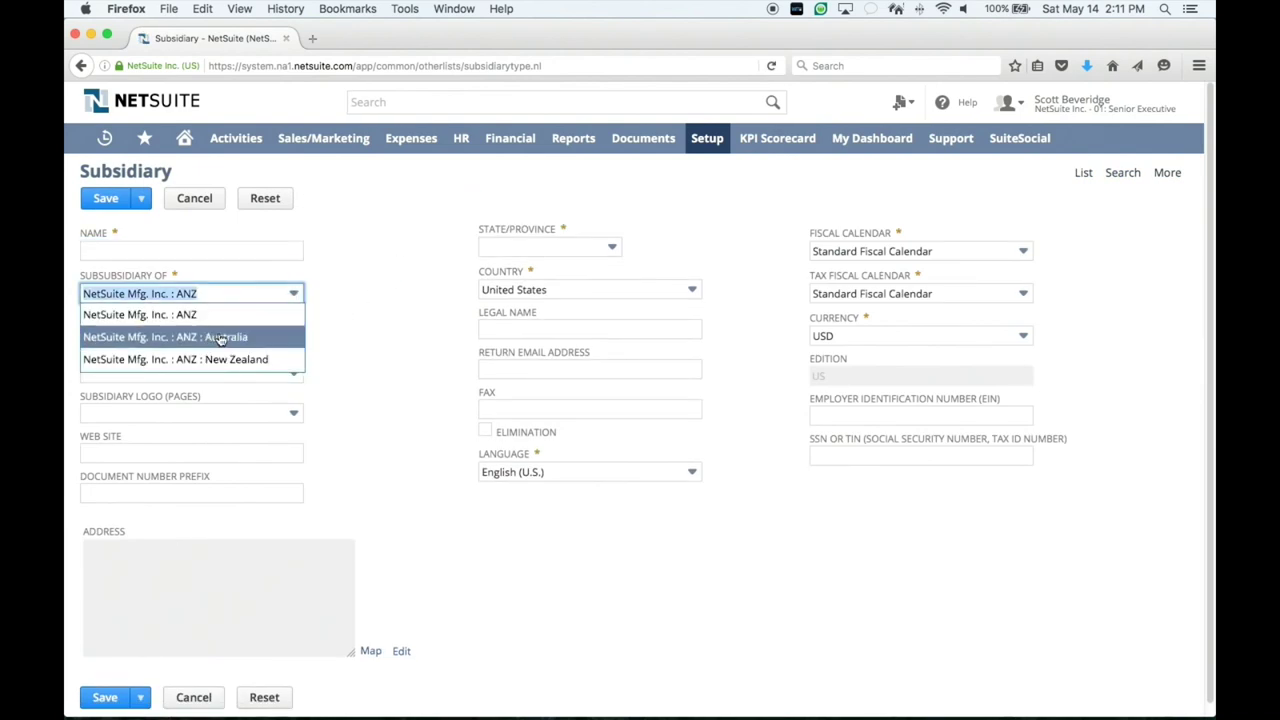
pyautogui.click(174, 316)
pyautogui.click(173, 252)
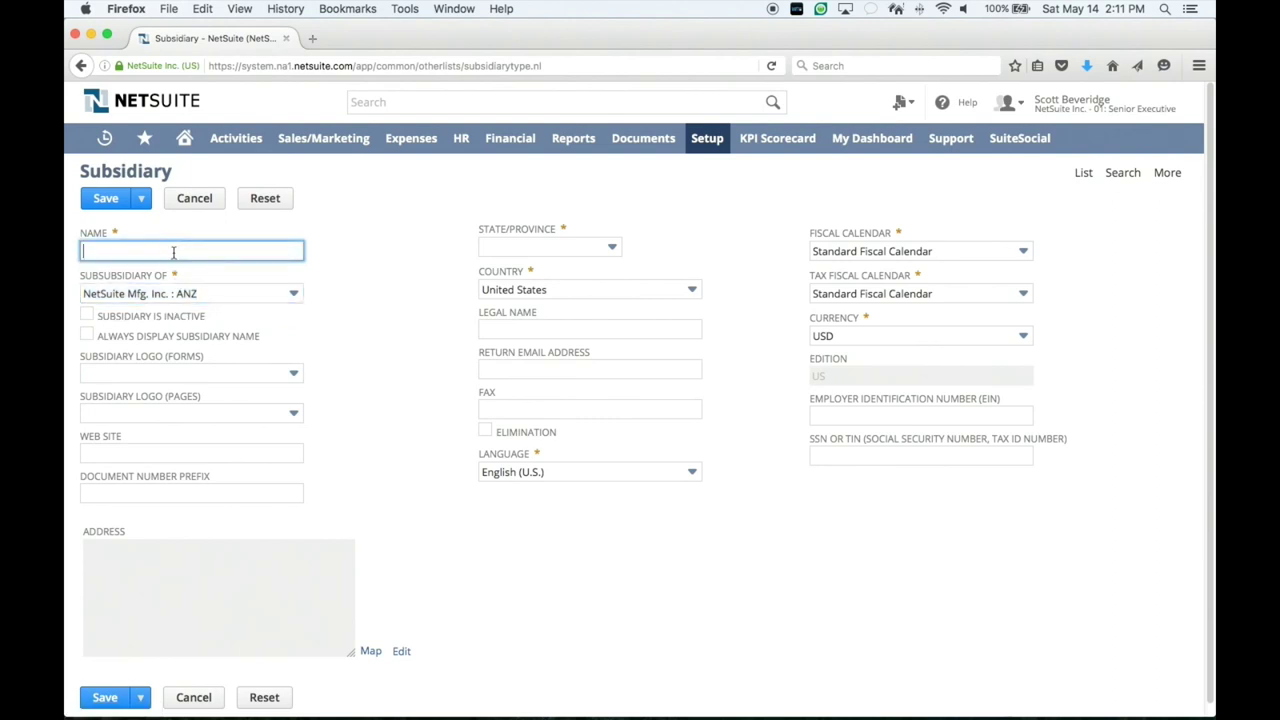
pyautogui.write('NewCo')
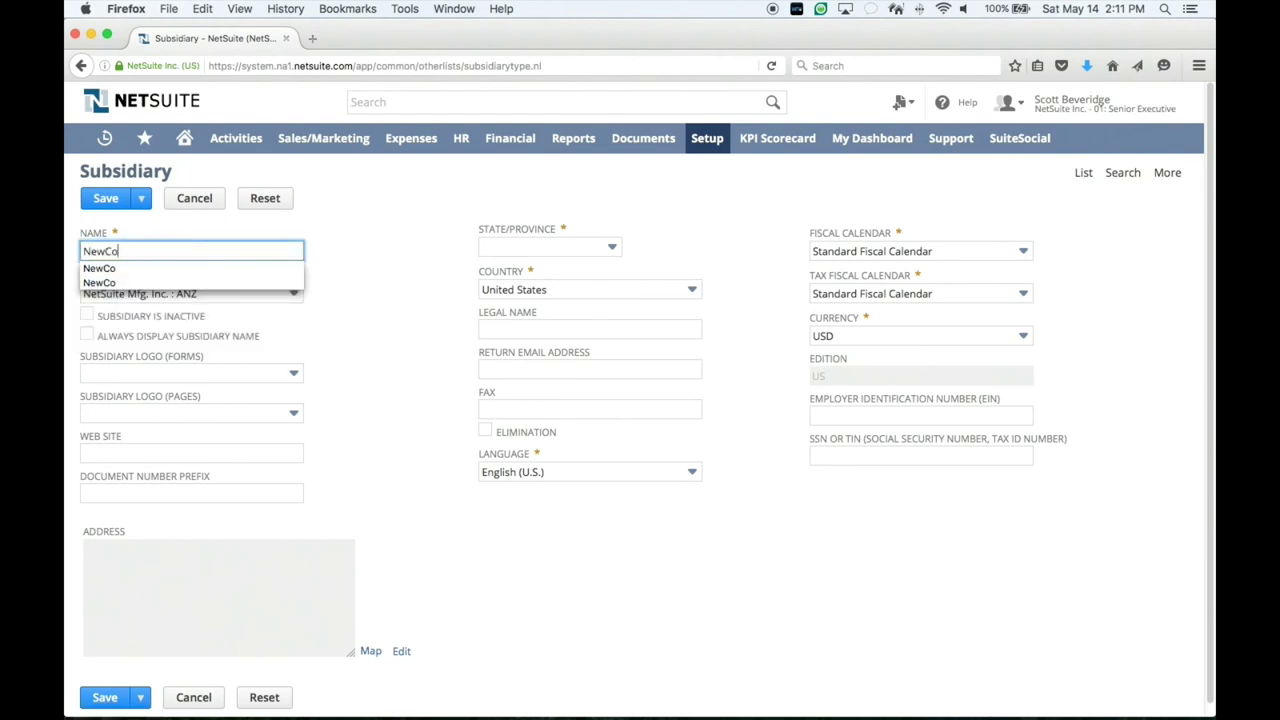
pyautogui.press('Tab')
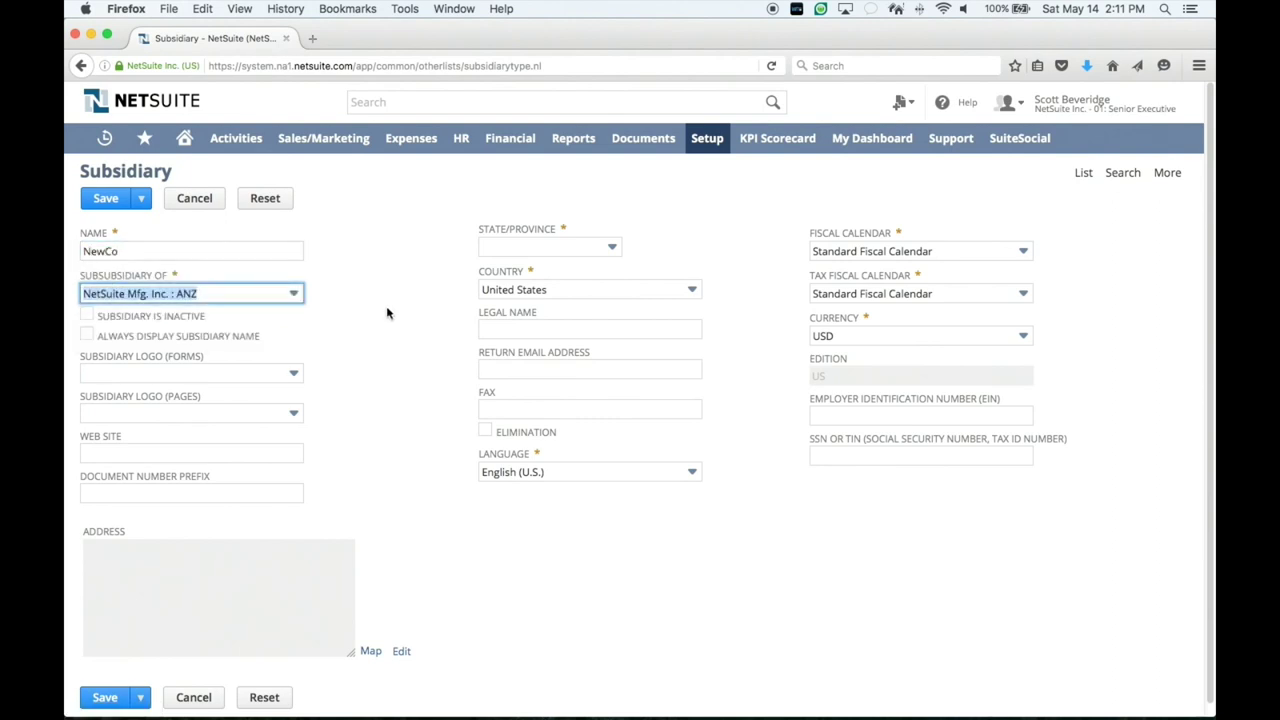
# Set the new subsidiary's country to Australia and its currency to AUD
pyautogui.click(620, 292)
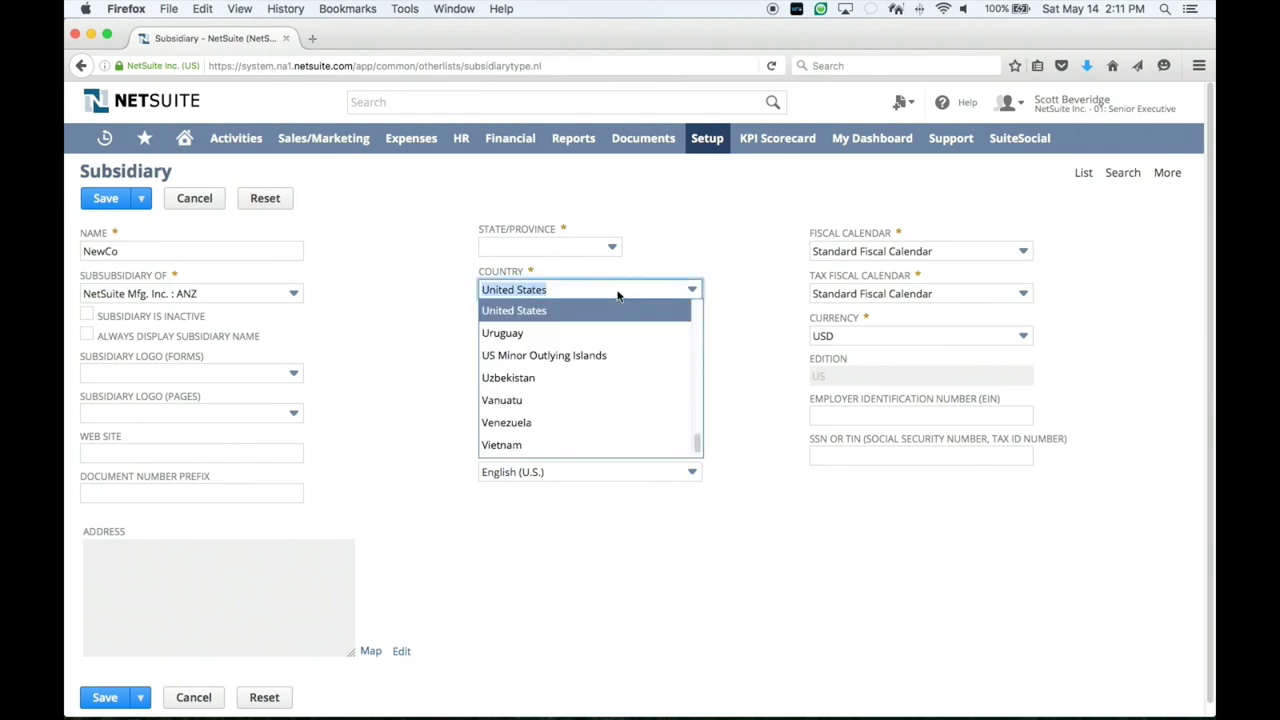
pyautogui.write('Australia')
pyautogui.press('Tab')
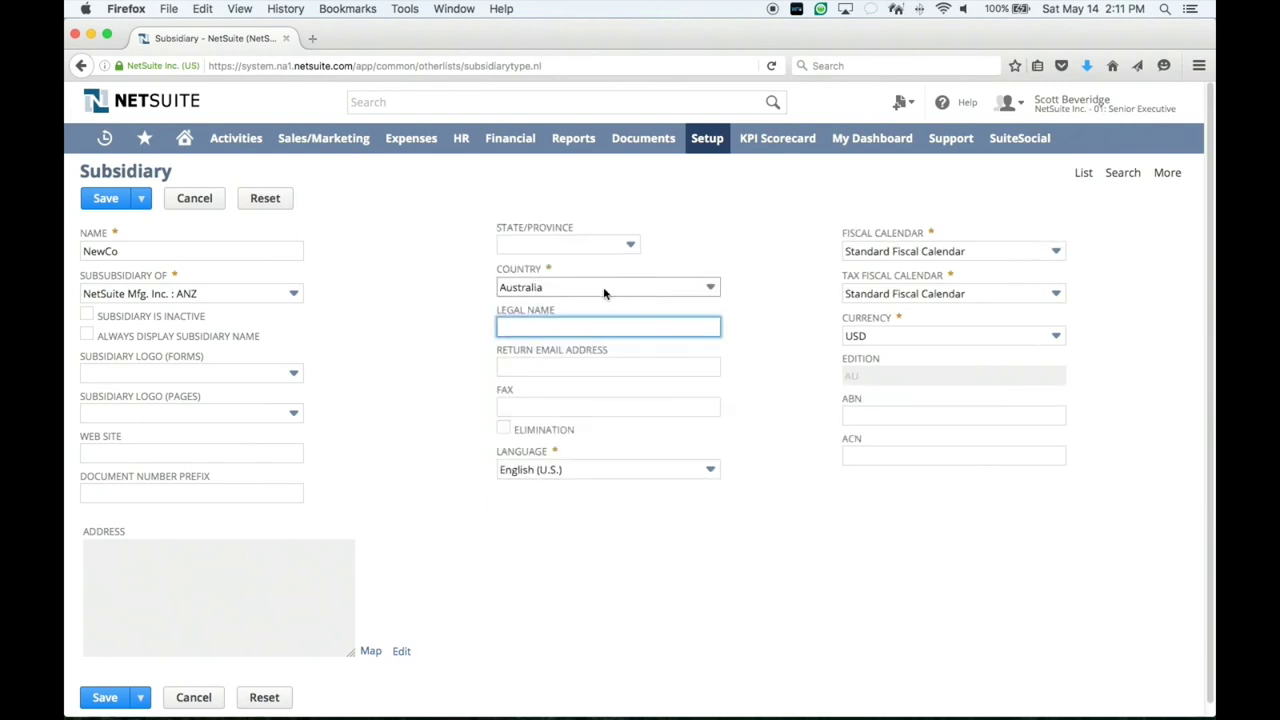
pyautogui.click(917, 333)
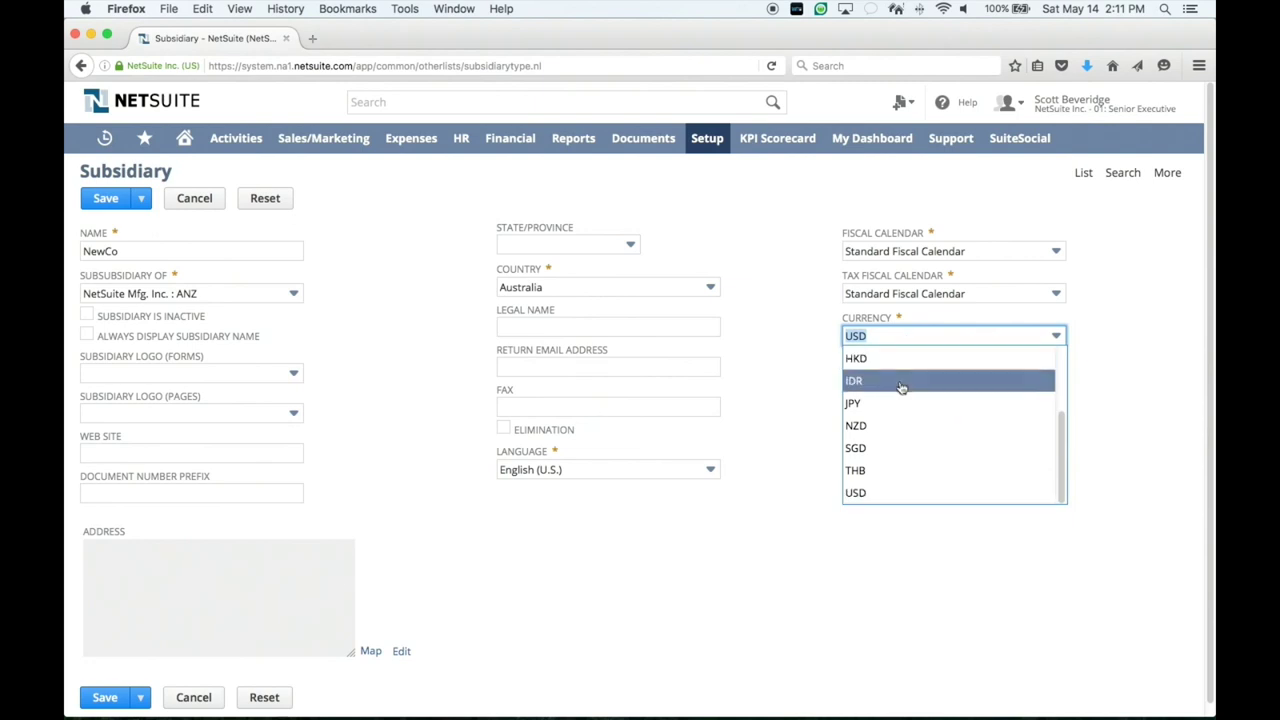
pyautogui.click(890, 358)
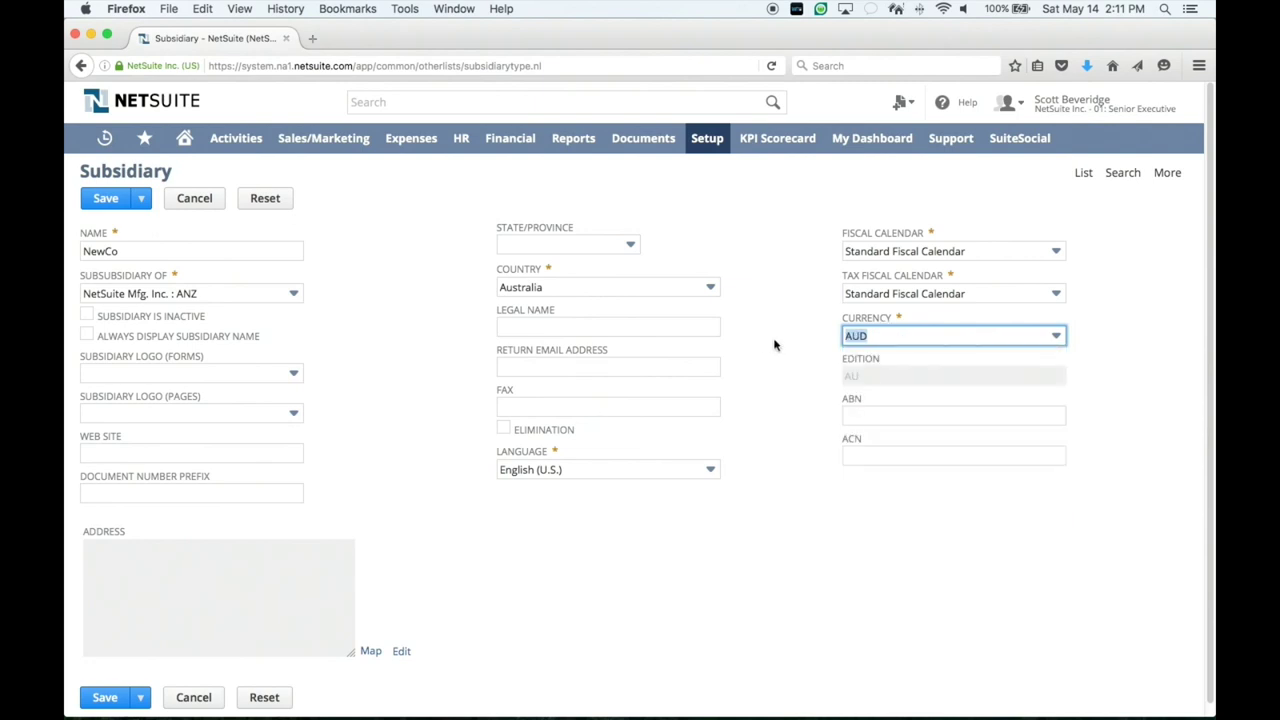
# Set both the fiscal calendar and the tax fiscal calendar to Australian Fiscal Calendar
pyautogui.click(882, 252)
pyautogui.click(880, 273)
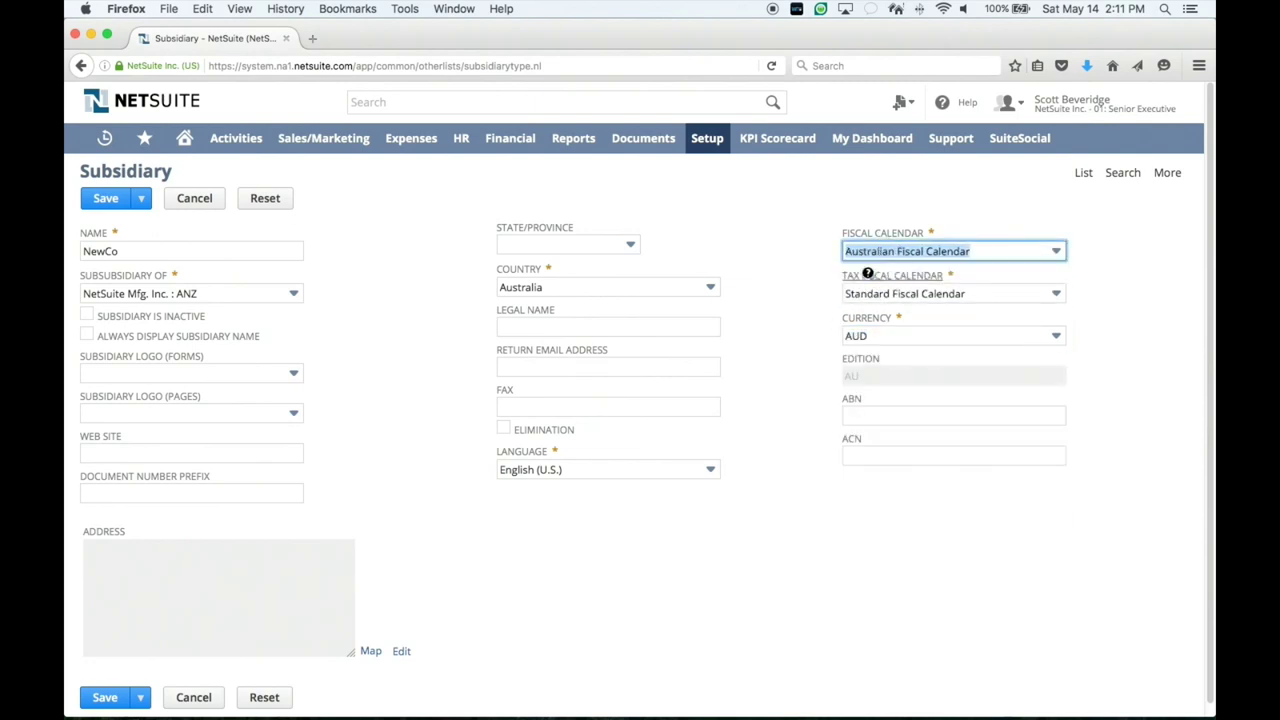
pyautogui.click(878, 298)
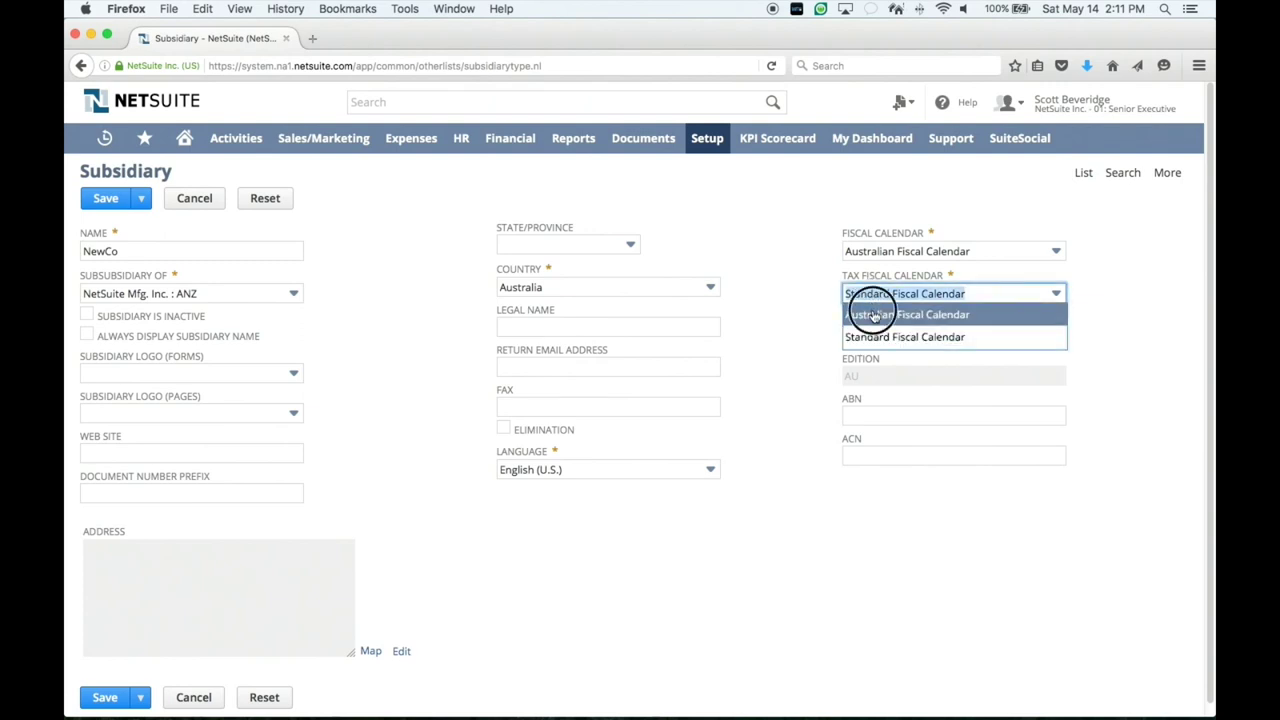
pyautogui.click(868, 315)
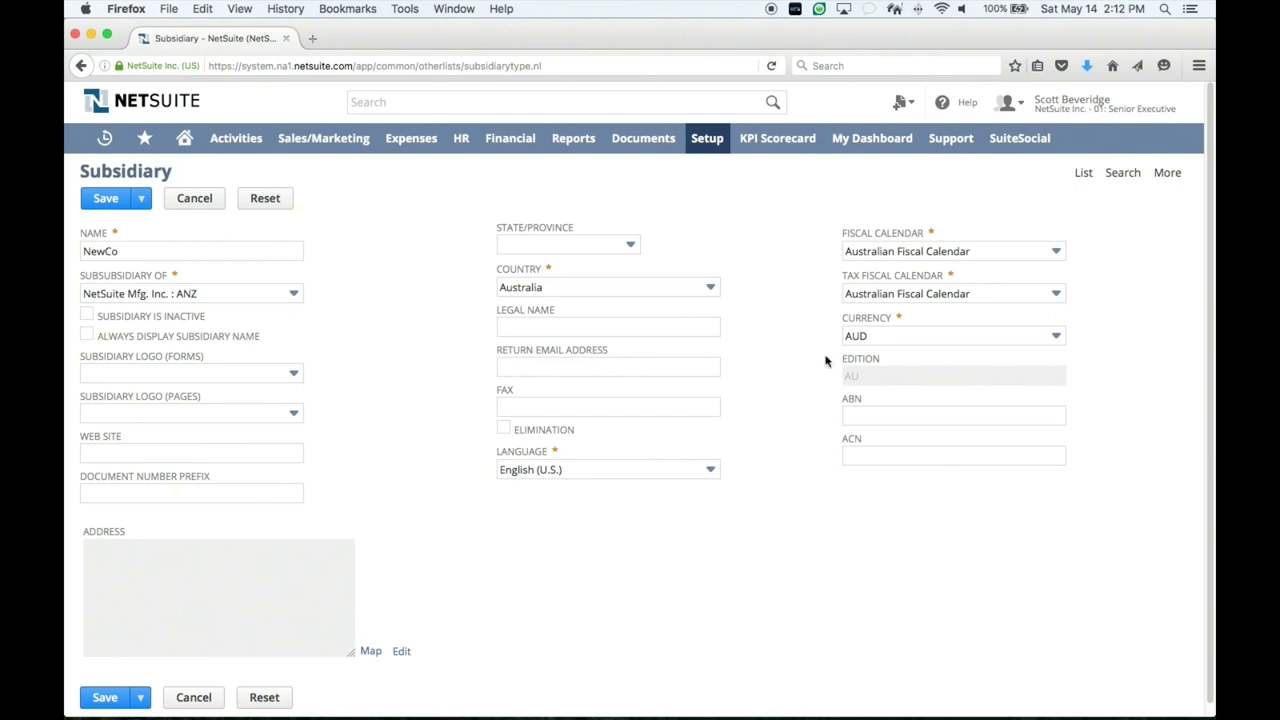
# Look through the language options without choosing another one, and save the new subsidiary record
pyautogui.click(667, 470)
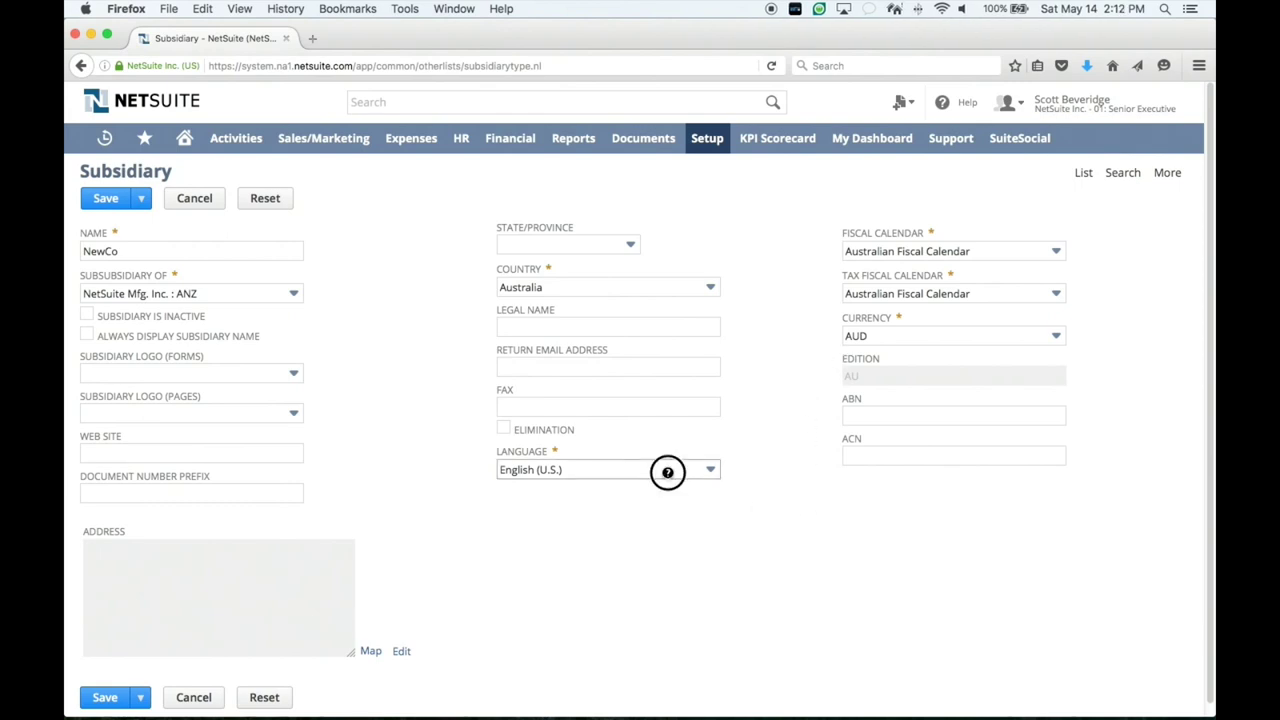
pyautogui.moveTo(714, 554); pyautogui.dragTo(717, 597)
pyautogui.press('Escape')
pyautogui.click(435, 331)
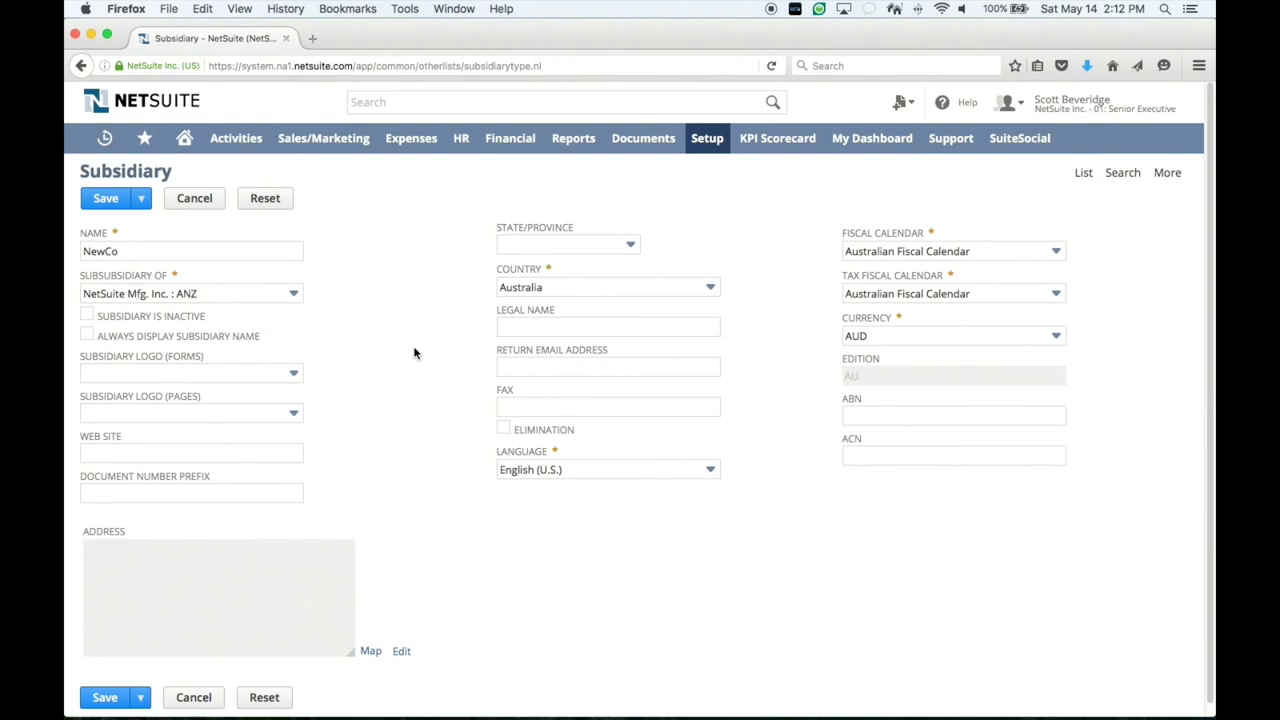
pyautogui.click(107, 197)
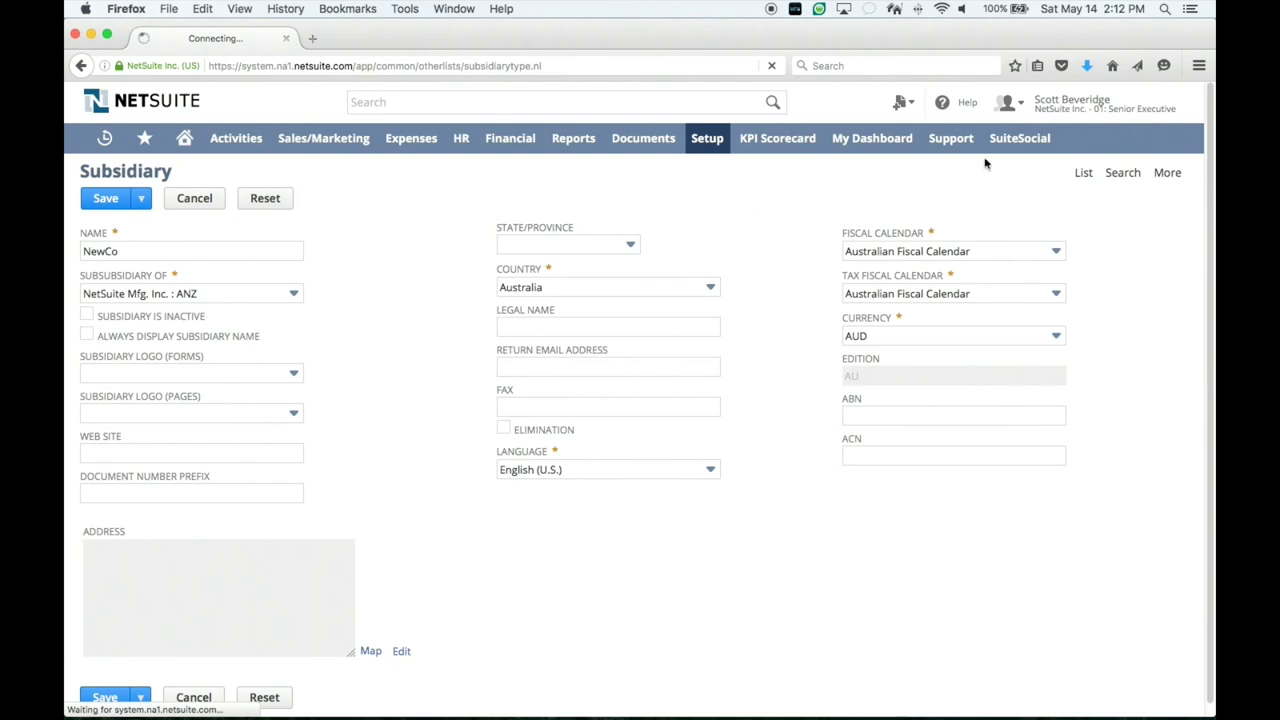
# Switch to the NetSuite Inc. - 05: Procurement role and look over its home dashboard
pyautogui.moveTo(1071, 109)
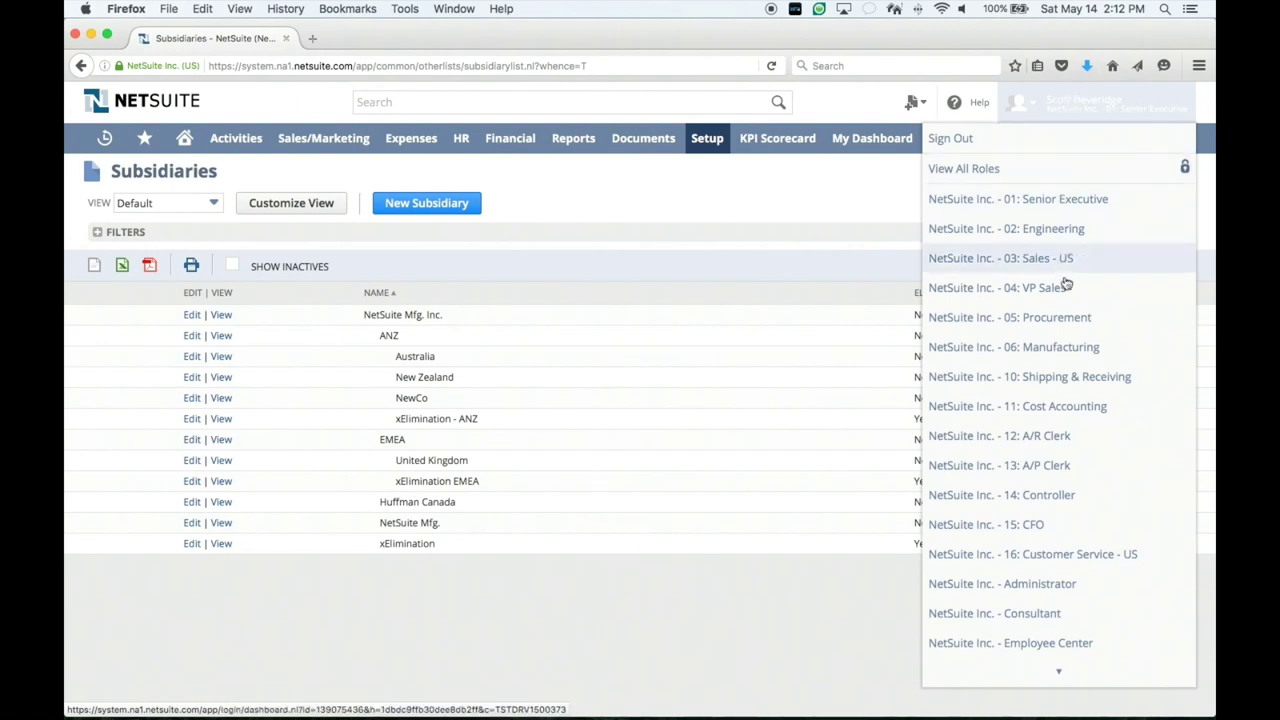
pyautogui.click(1071, 320)
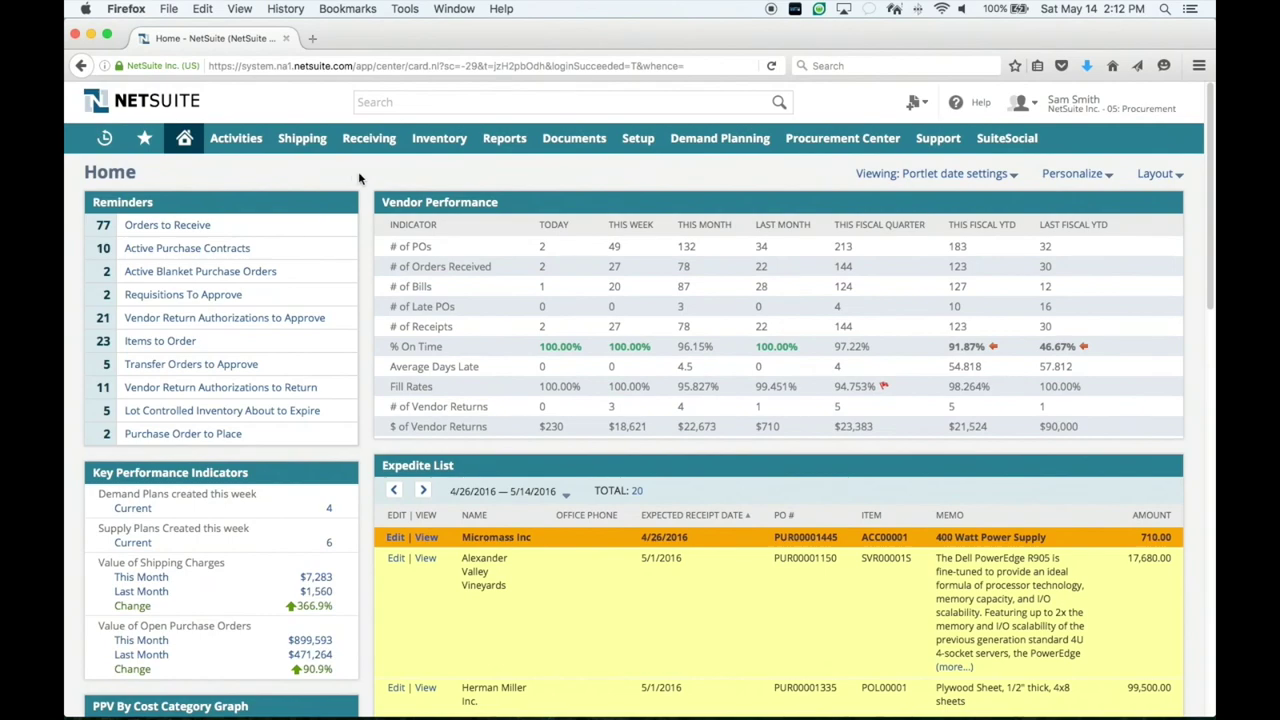
pyautogui.scroll(-5, 359, 177)
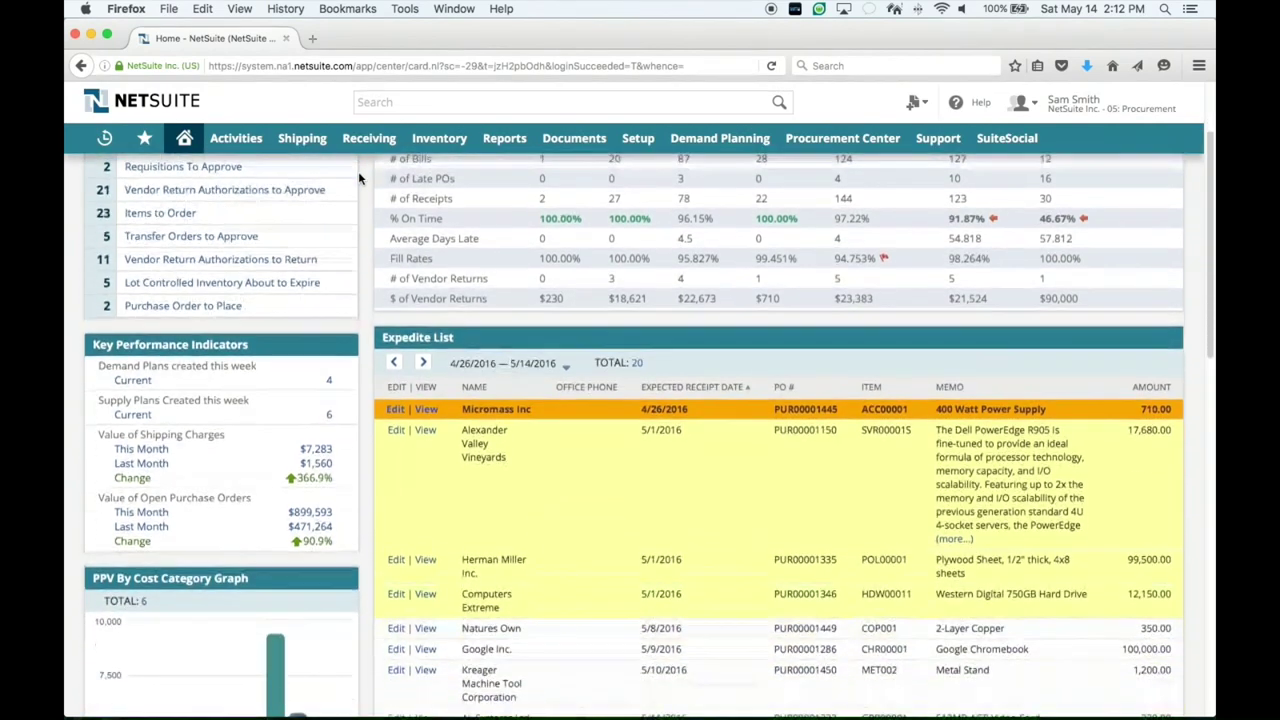
pyautogui.scroll(5, 359, 177)
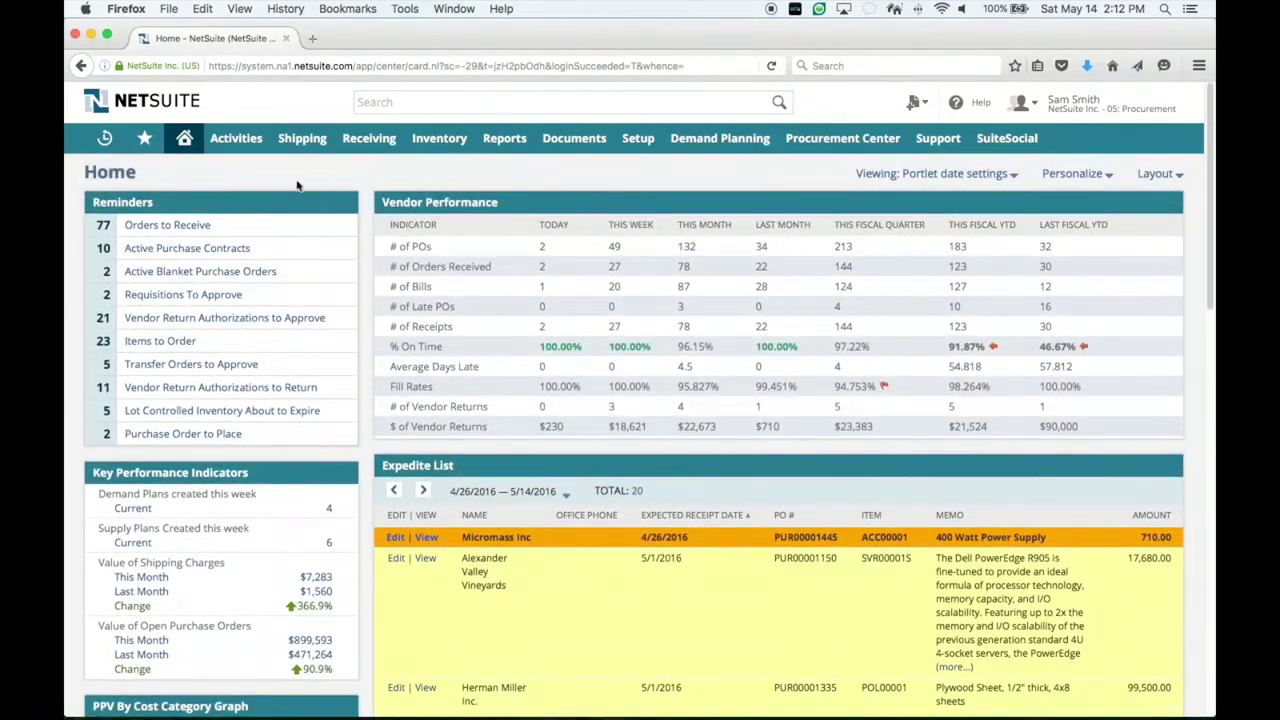
# Open the APAC distribution network record and review the subsidiaries assigned to it
pyautogui.moveTo(145, 146)
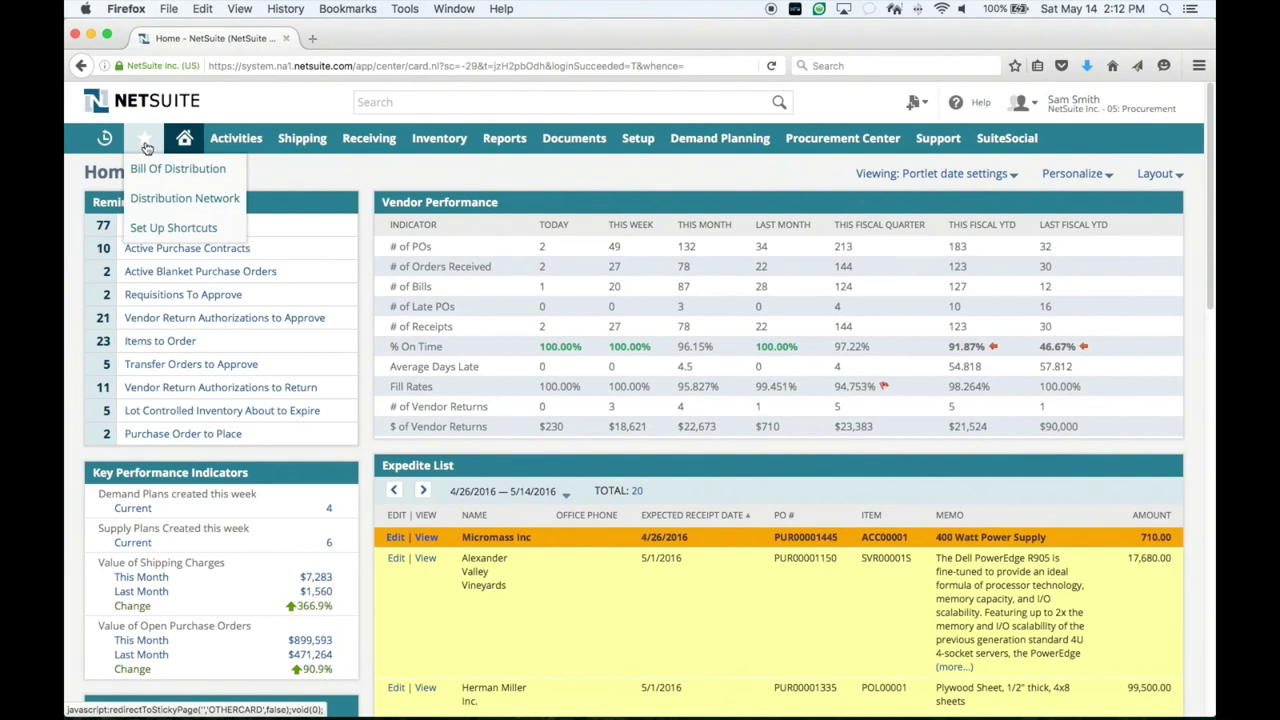
pyautogui.click(186, 200)
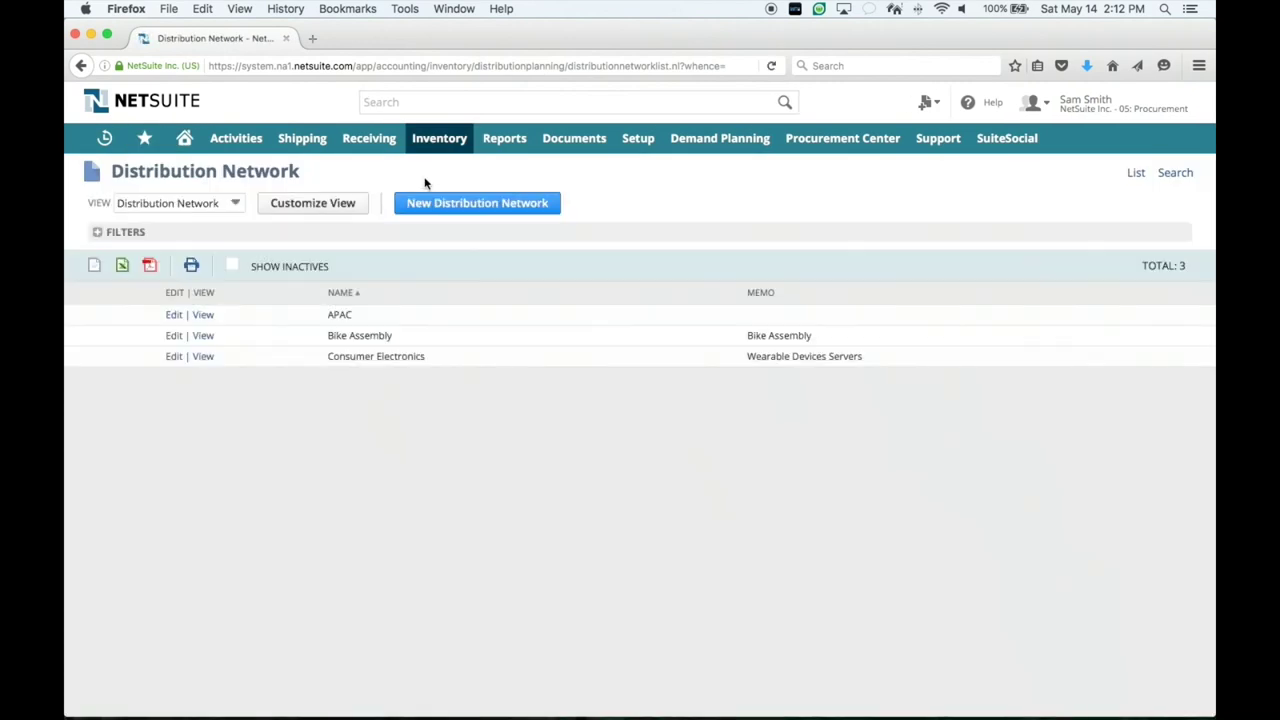
pyautogui.click(206, 316)
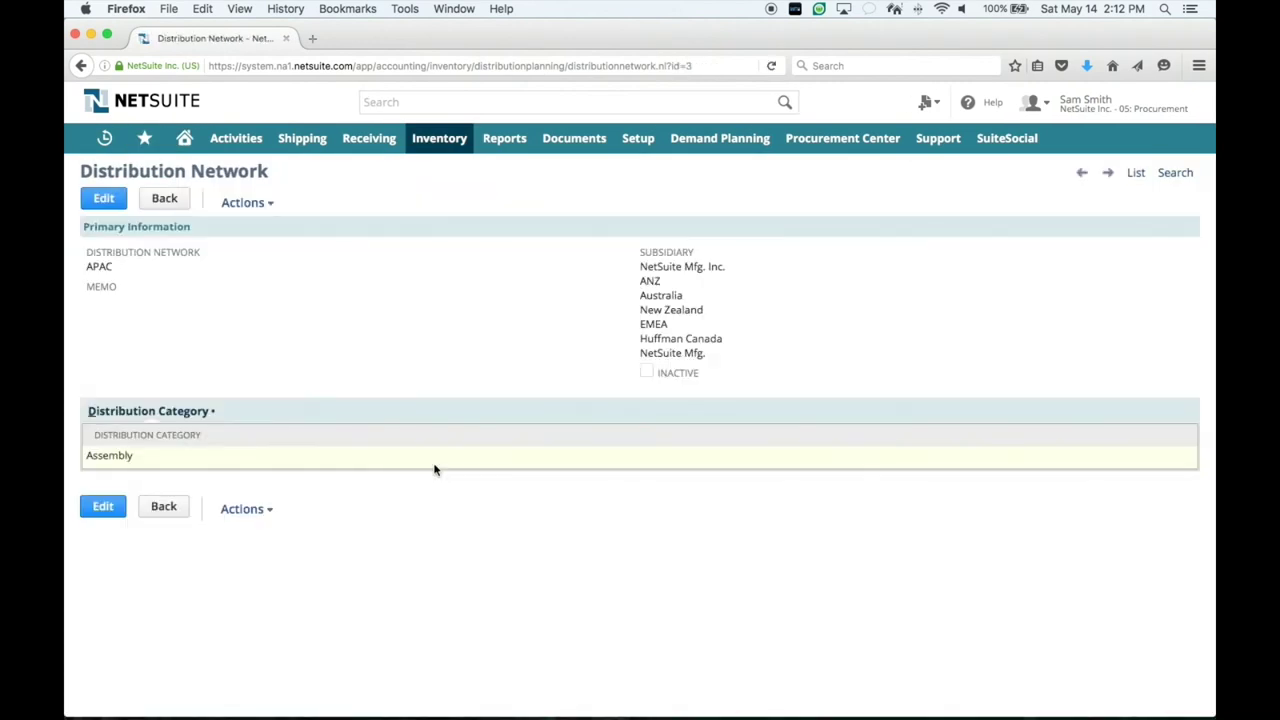
pyautogui.moveTo(635, 268); pyautogui.dragTo(722, 355)
pyautogui.click(382, 312)
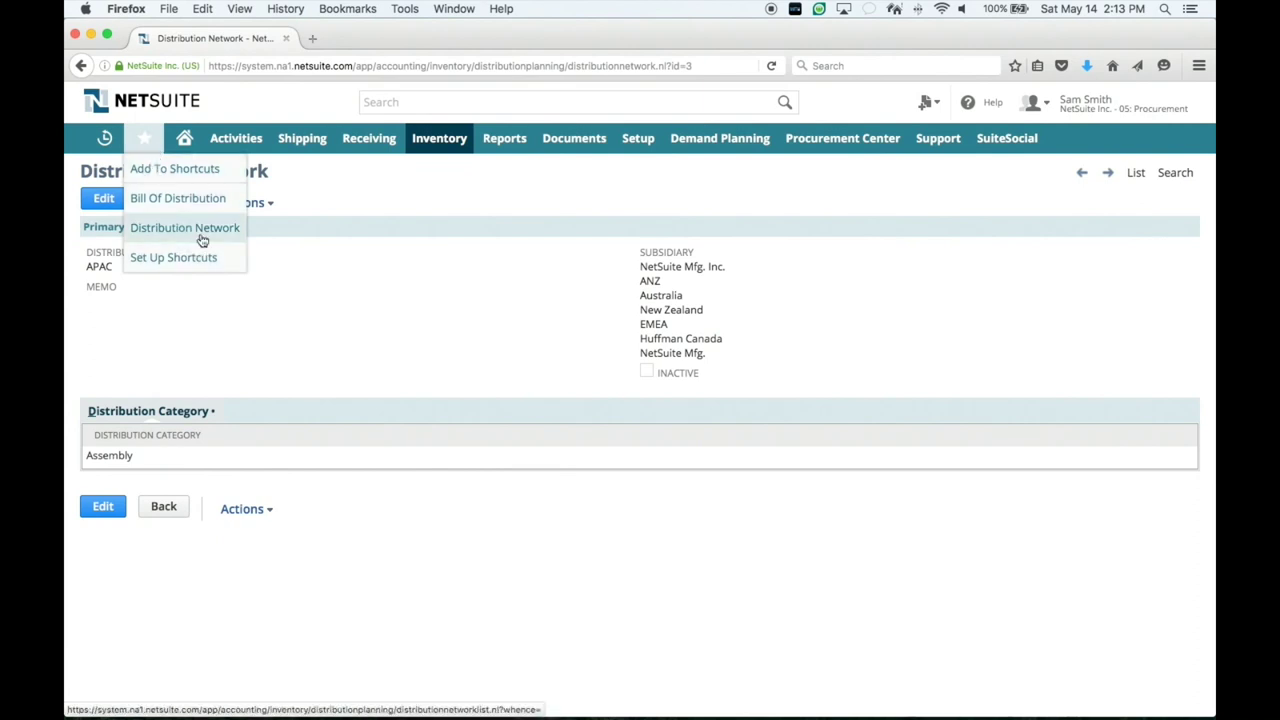
# Open the APAC bill of distribution for editing from the Bill Of Distribution list
pyautogui.click(200, 201)
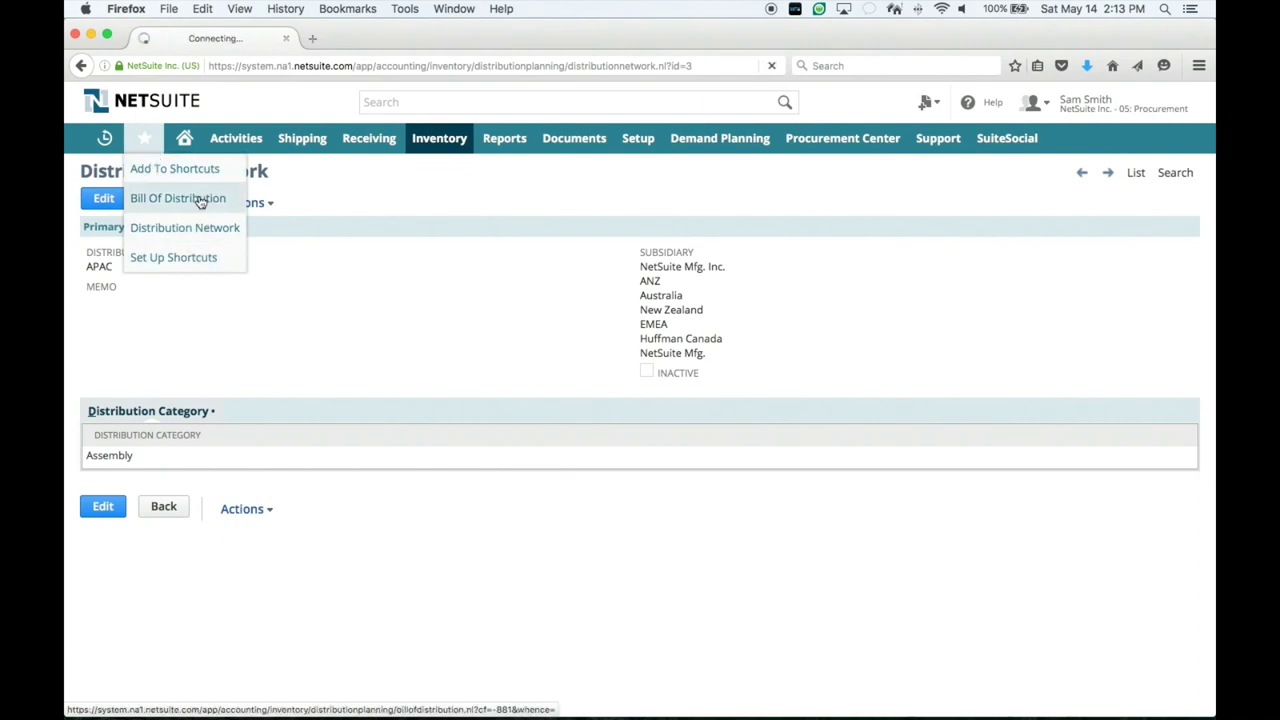
pyautogui.click(1028, 172)
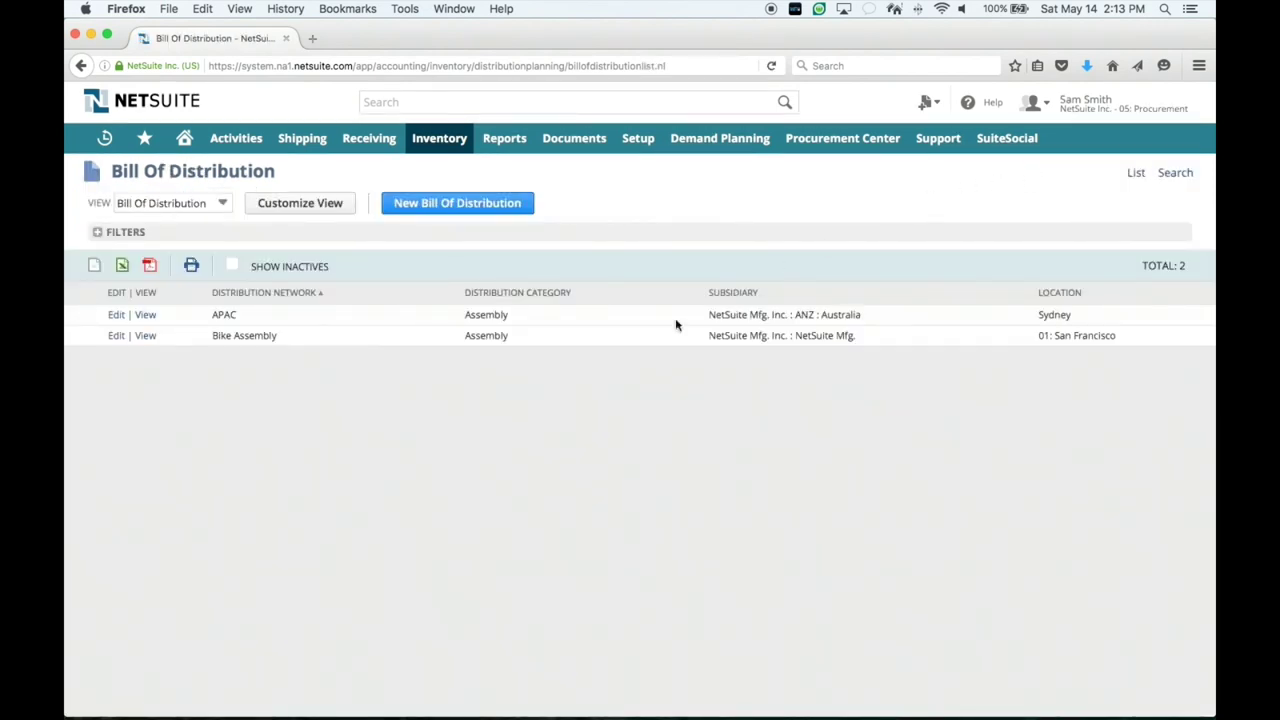
pyautogui.click(115, 316)
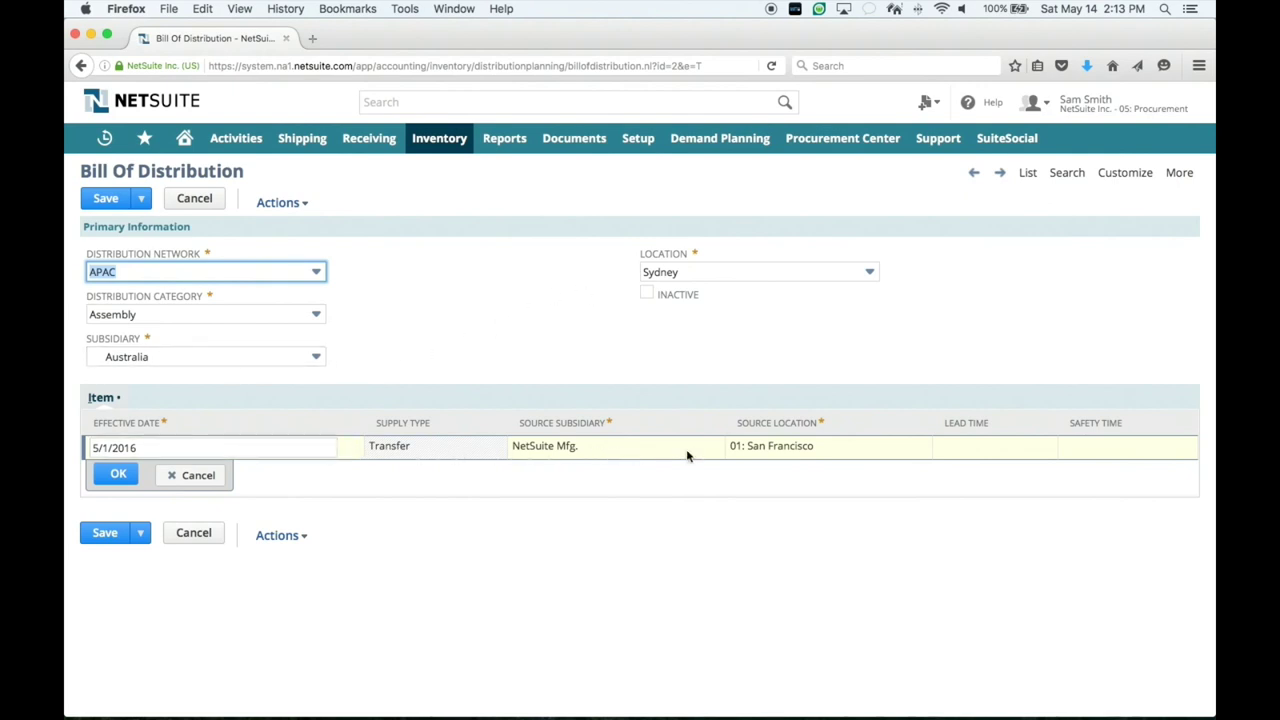
# Set the transfer line's source location to Contract MFG #1 and save the bill of distribution
pyautogui.click(811, 451)
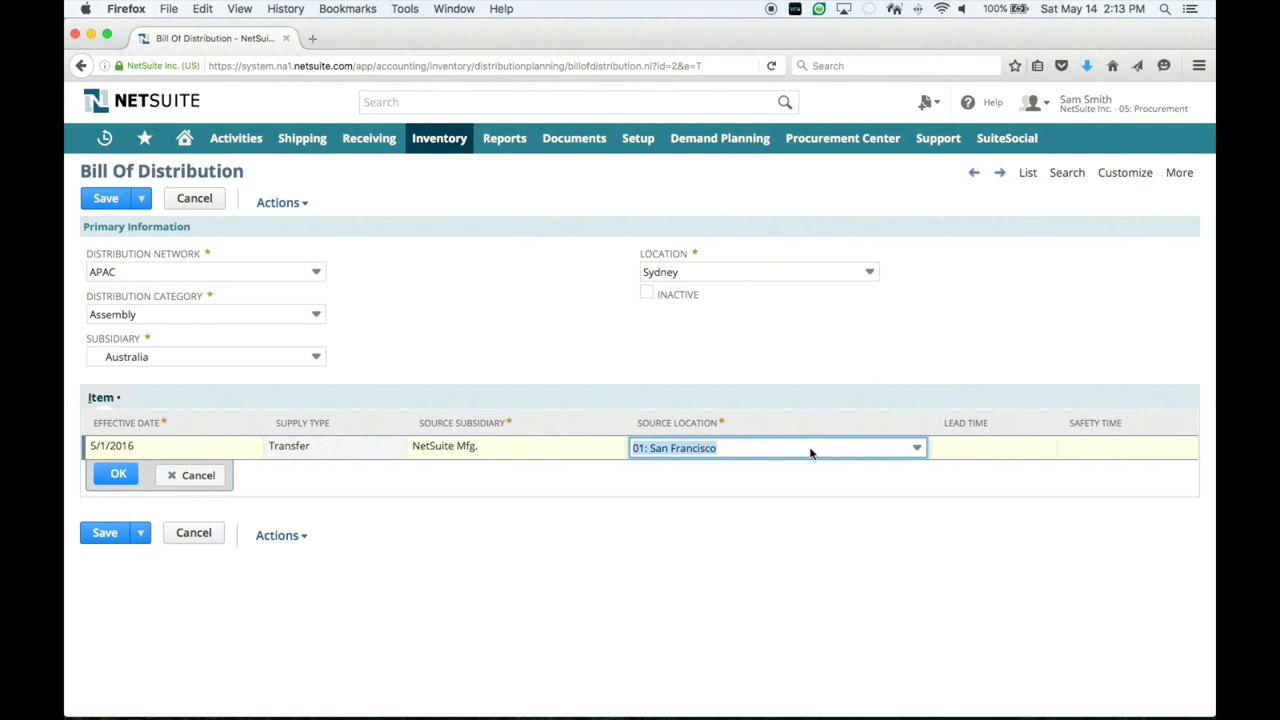
pyautogui.click(811, 451)
pyautogui.click(694, 536)
pyautogui.click(116, 476)
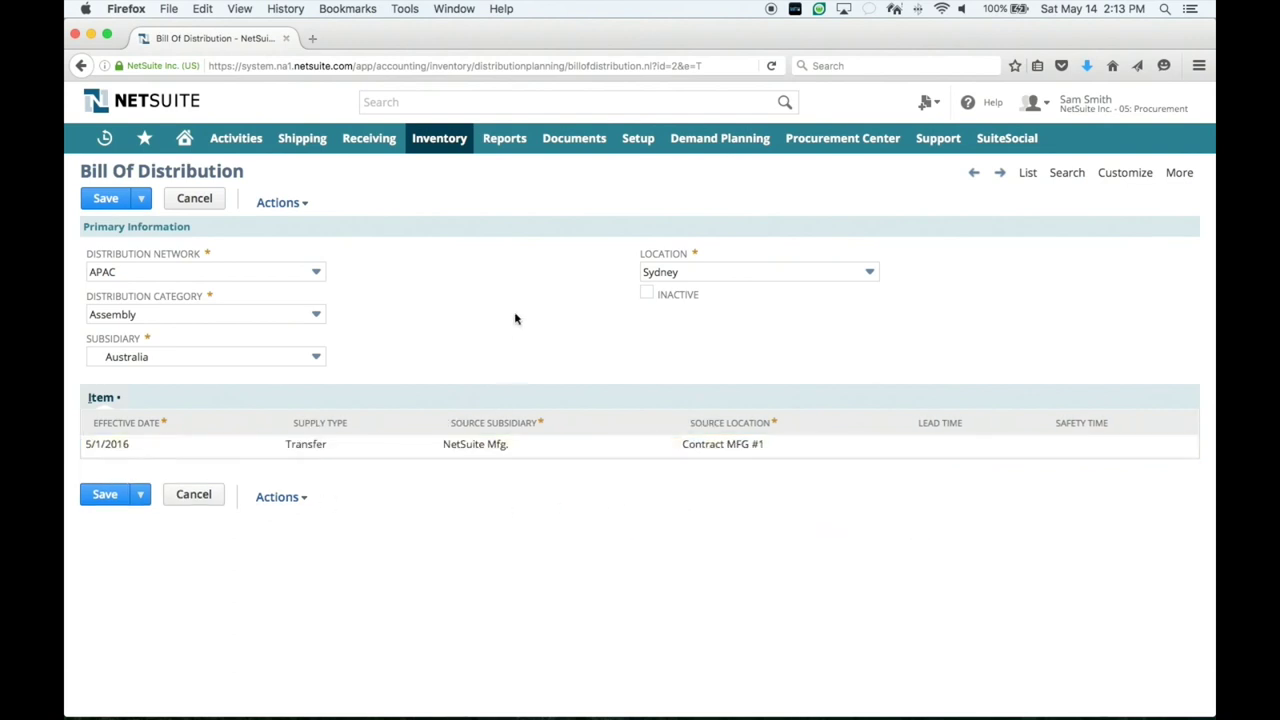
pyautogui.click(106, 198)
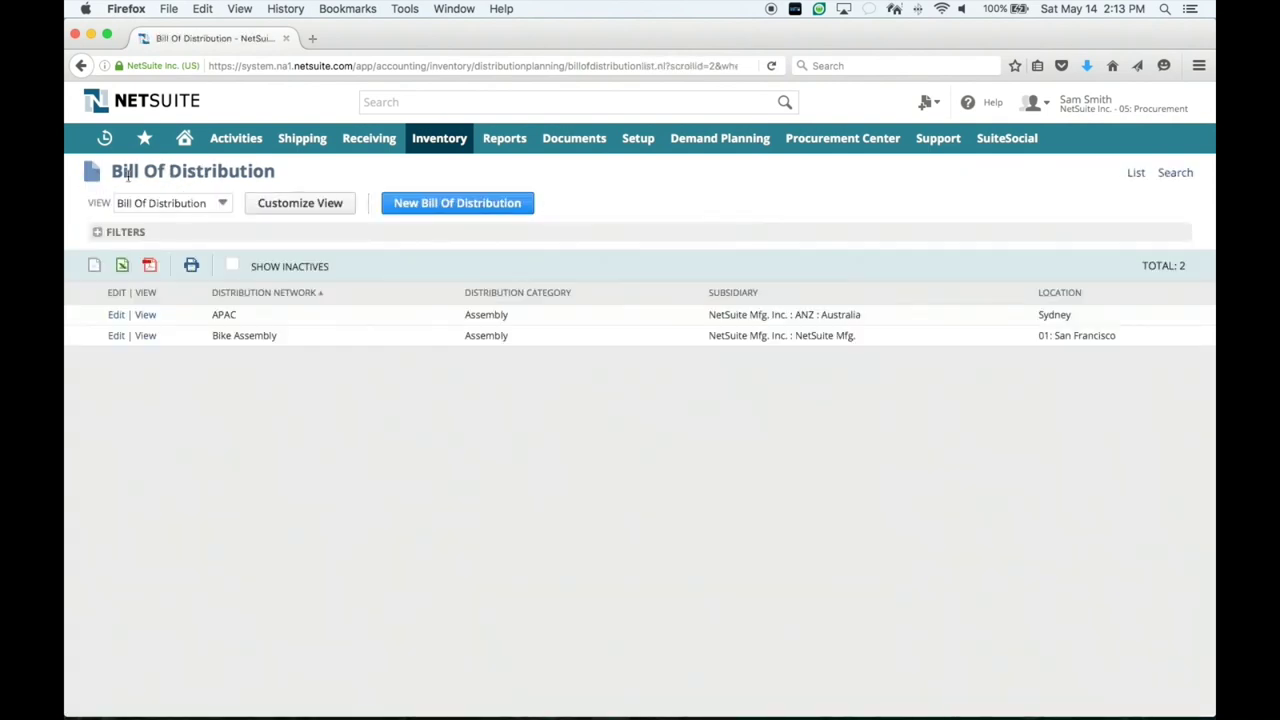
# Open the recently viewed WRB100 assembly record and examine its component list
pyautogui.moveTo(113, 142)
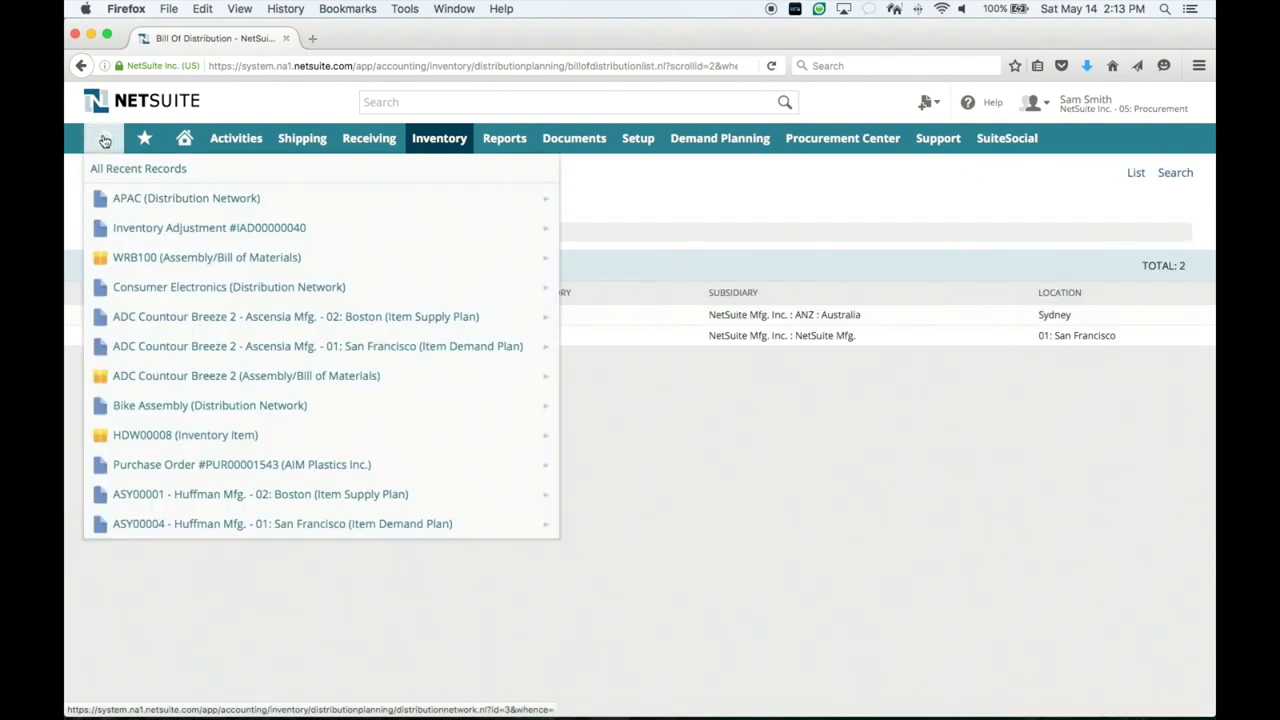
pyautogui.click(170, 261)
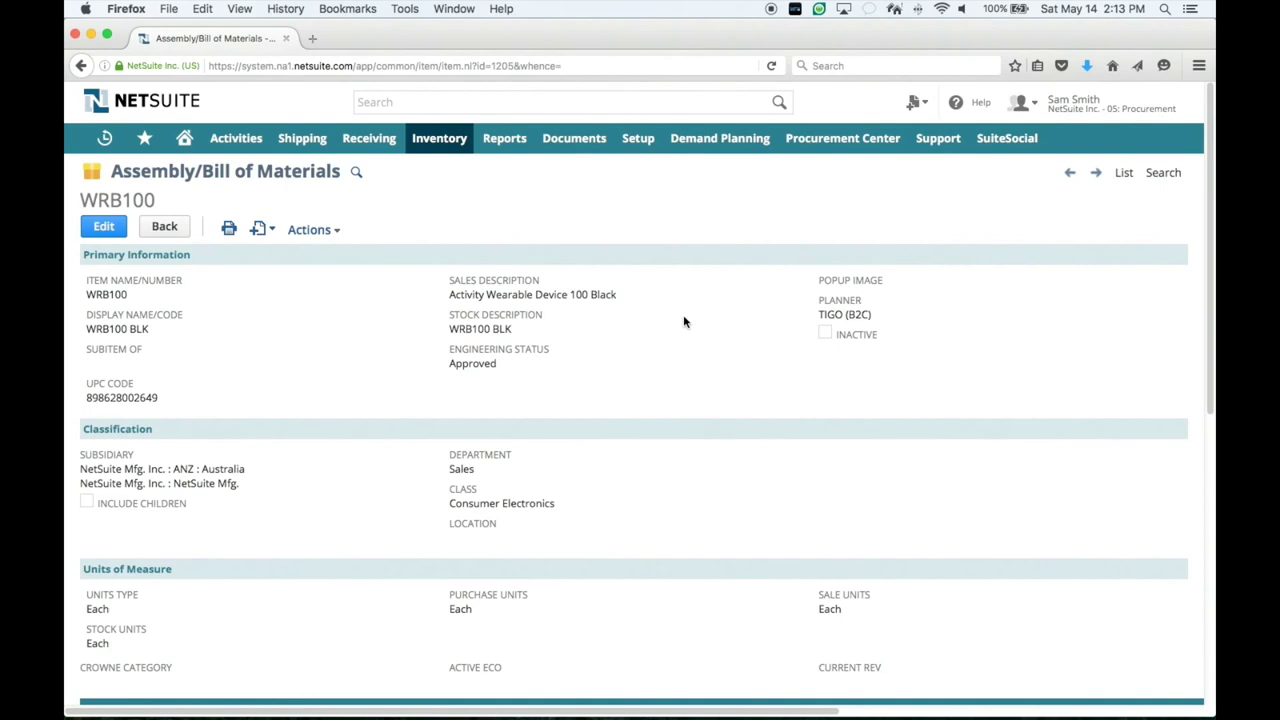
pyautogui.scroll(-7, 684, 321)
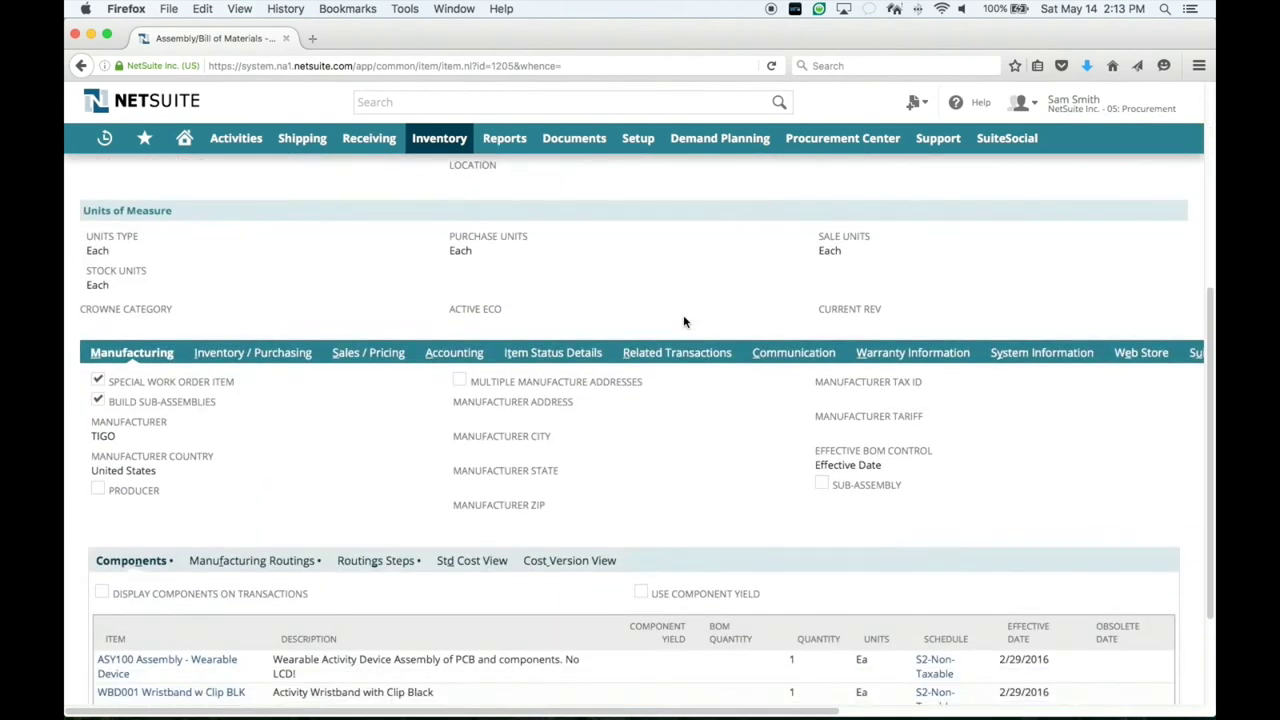
pyautogui.scroll(-1, 684, 321)
pyautogui.scroll(-1, 376, 390)
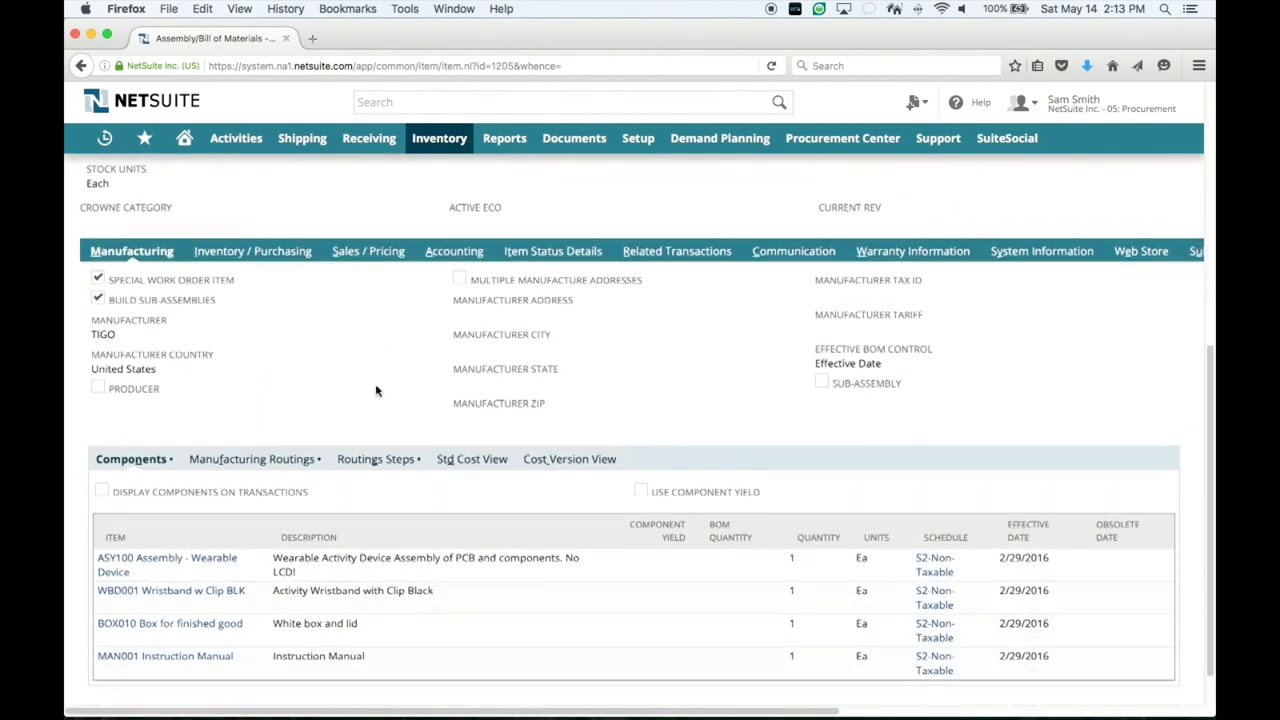
# Review the manufacturing routings defined for the WRB100 assembly
pyautogui.click(252, 458)
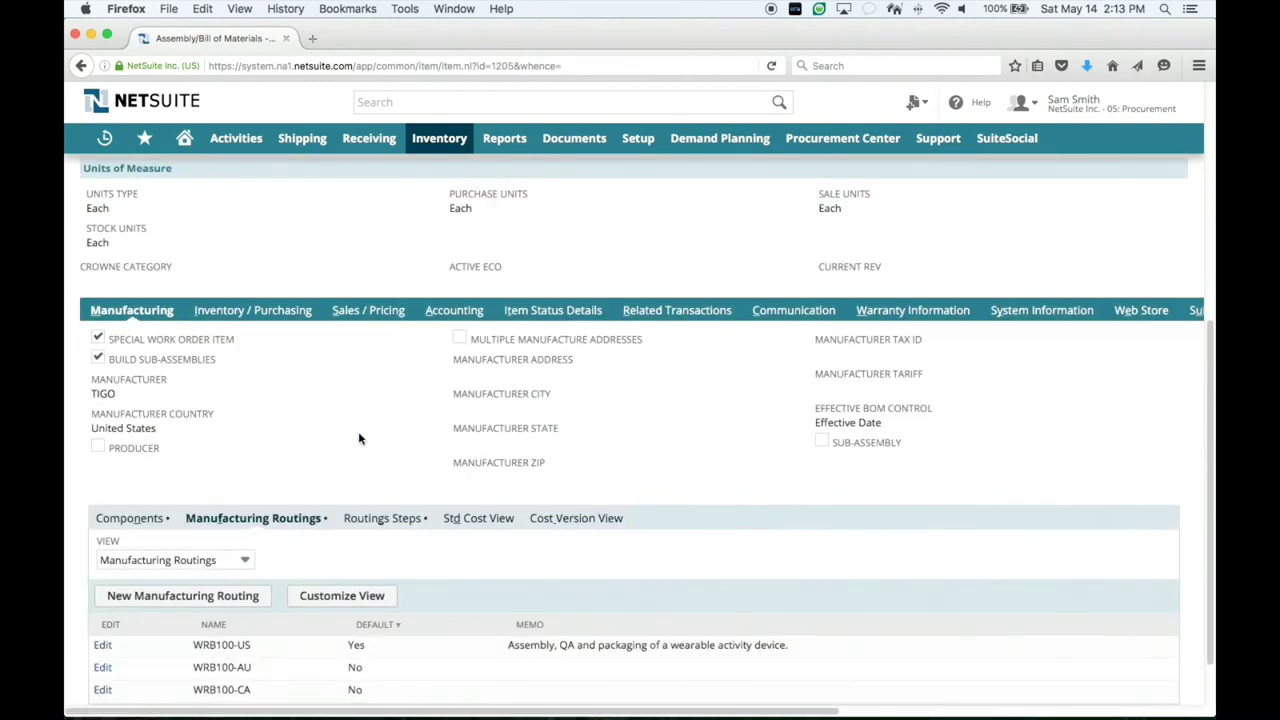
pyautogui.scroll(-1, 358, 438)
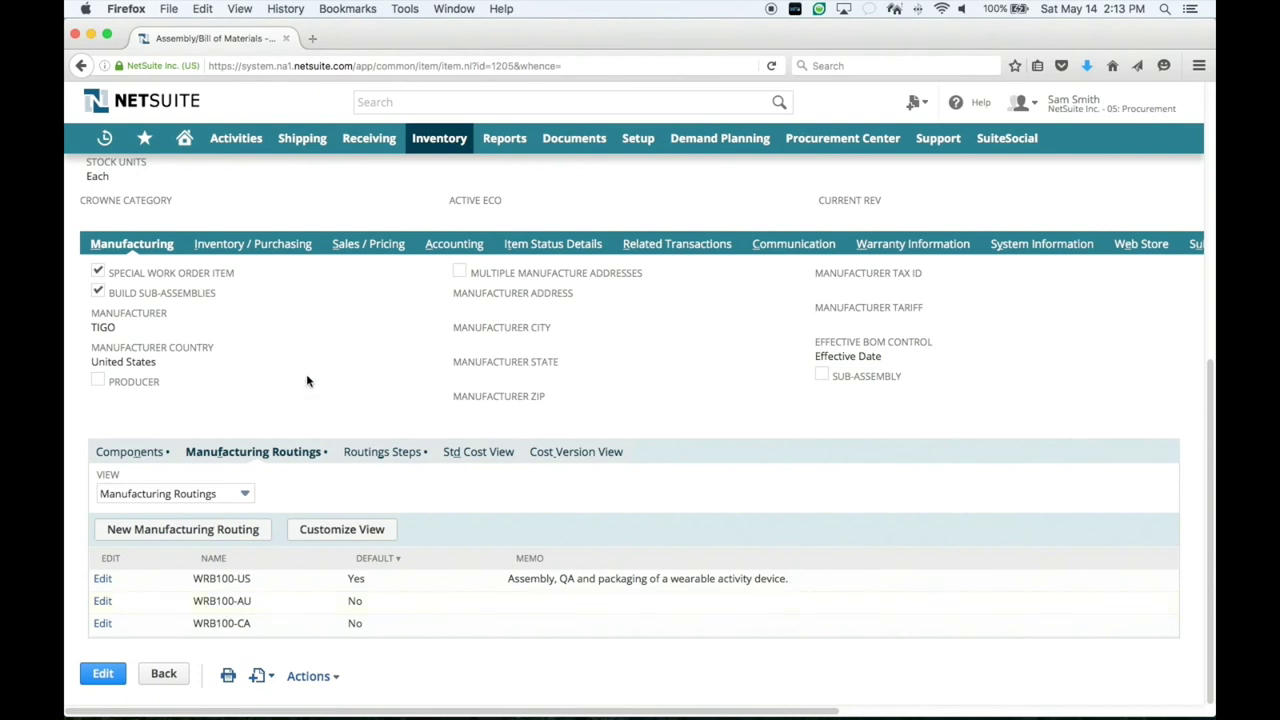
pyautogui.scroll(1, 307, 381)
# Examine the WRB100 assembly's inventory and purchasing details, including the quantities on hand and costs per location
pyautogui.click(266, 310)
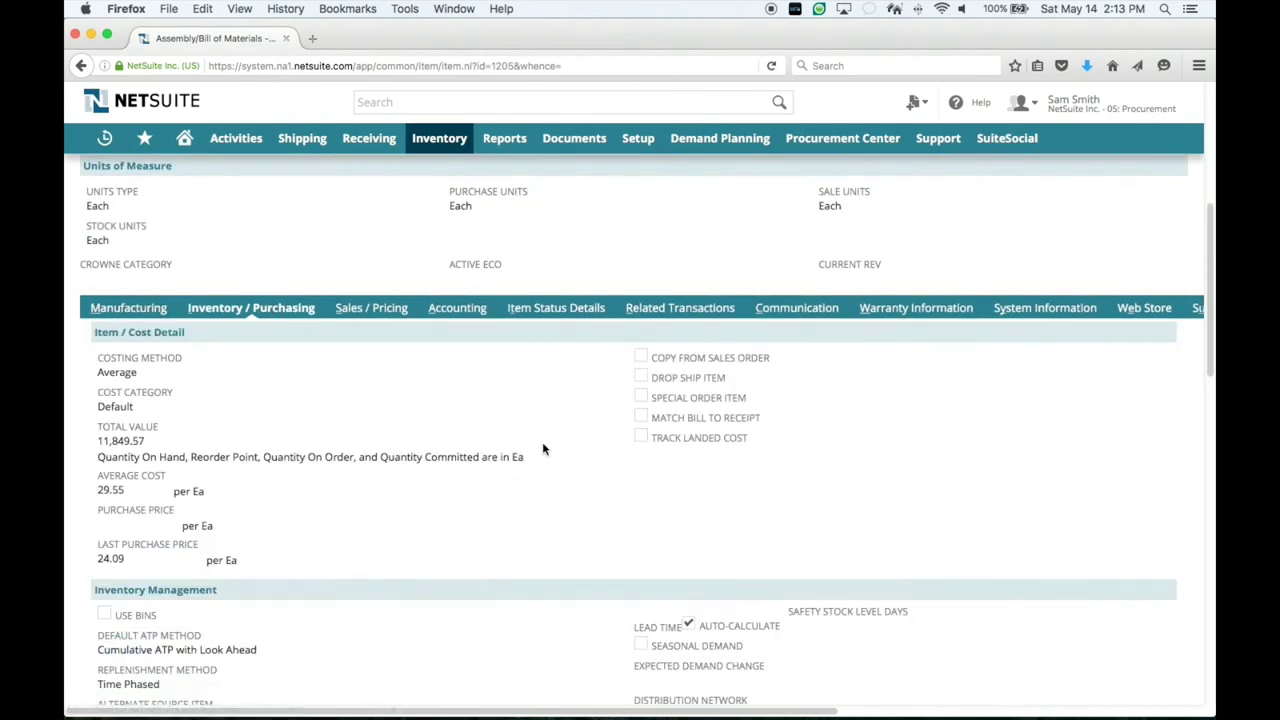
pyautogui.scroll(-5, 543, 449)
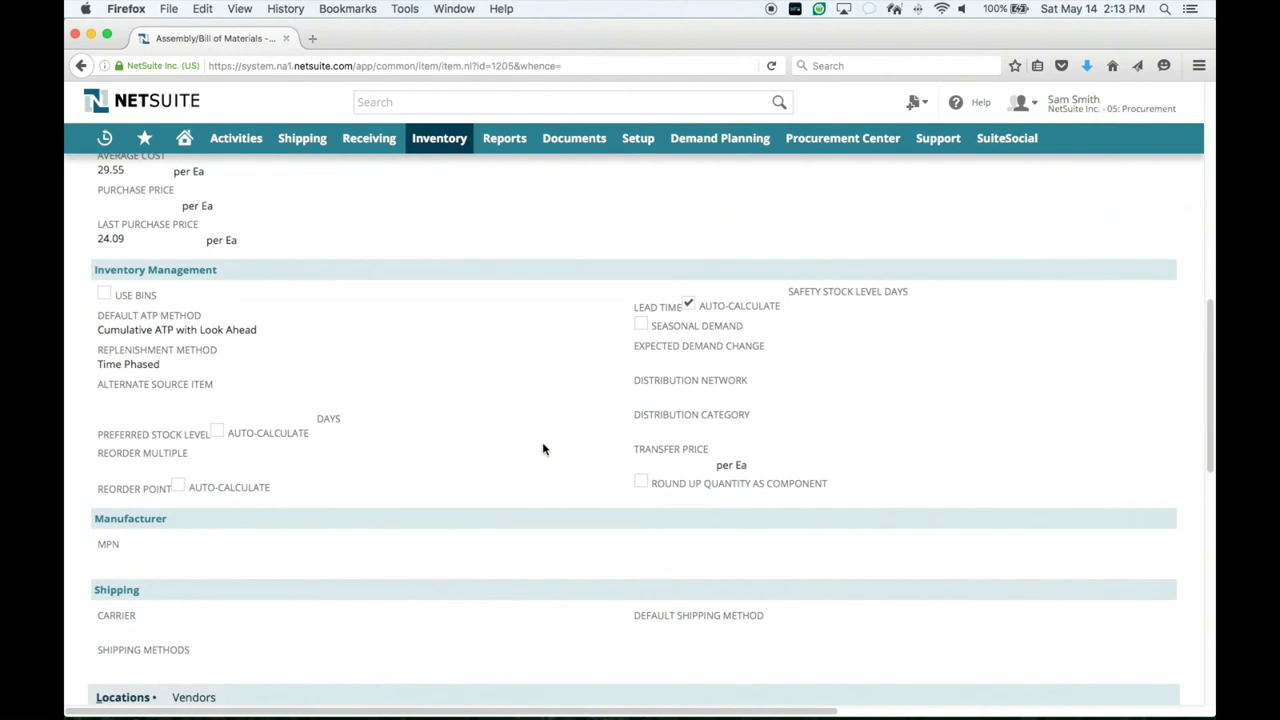
pyautogui.scroll(-7, 543, 449)
pyautogui.scroll(-2, 543, 449)
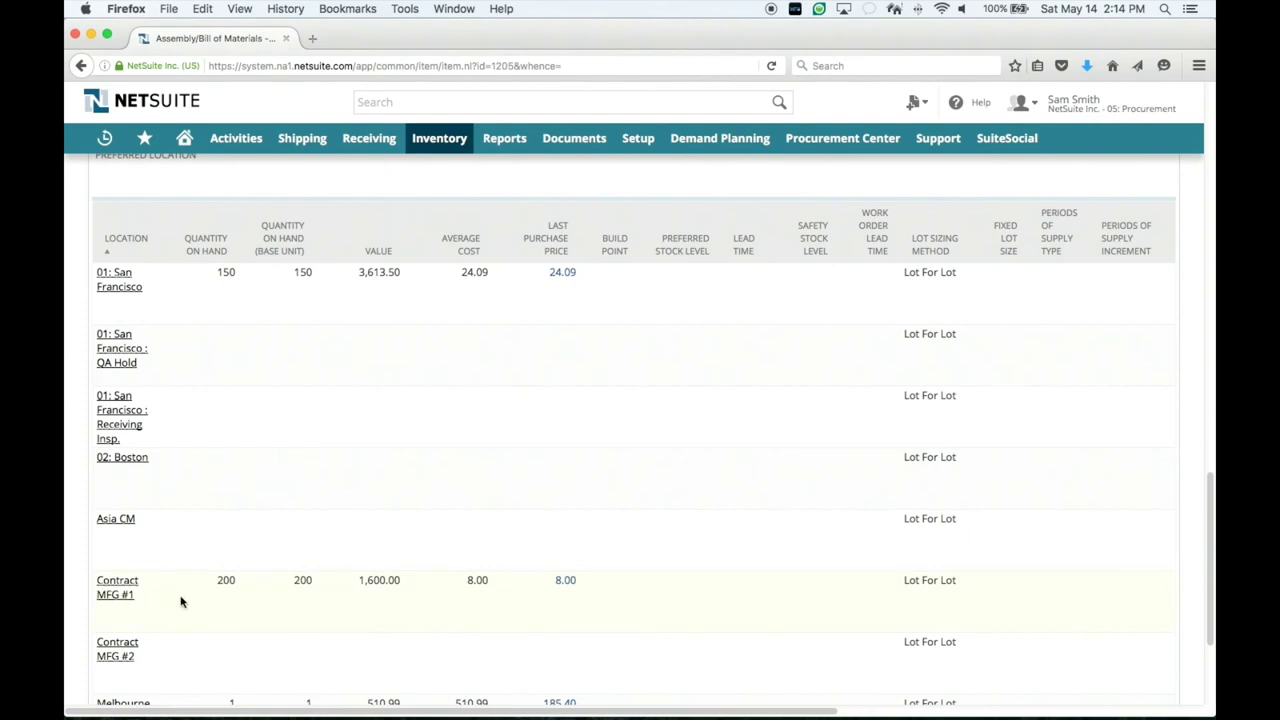
pyautogui.scroll(10, 181, 601)
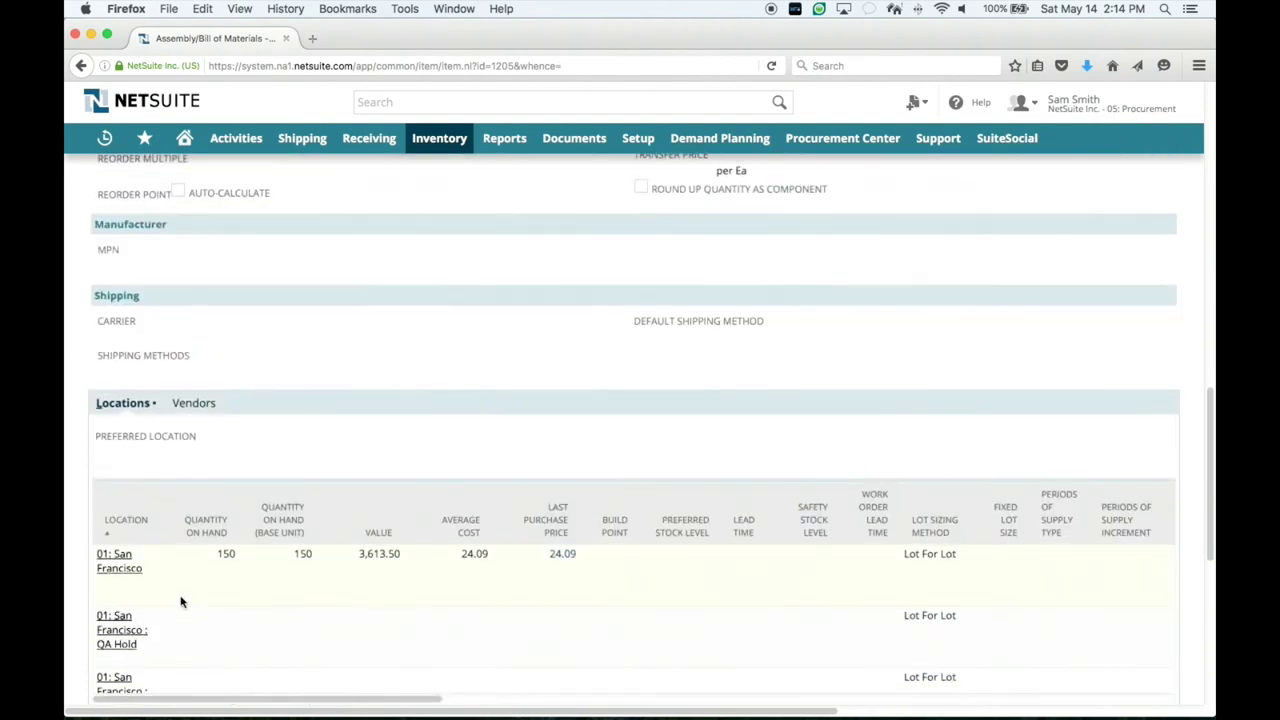
pyautogui.scroll(14, 181, 601)
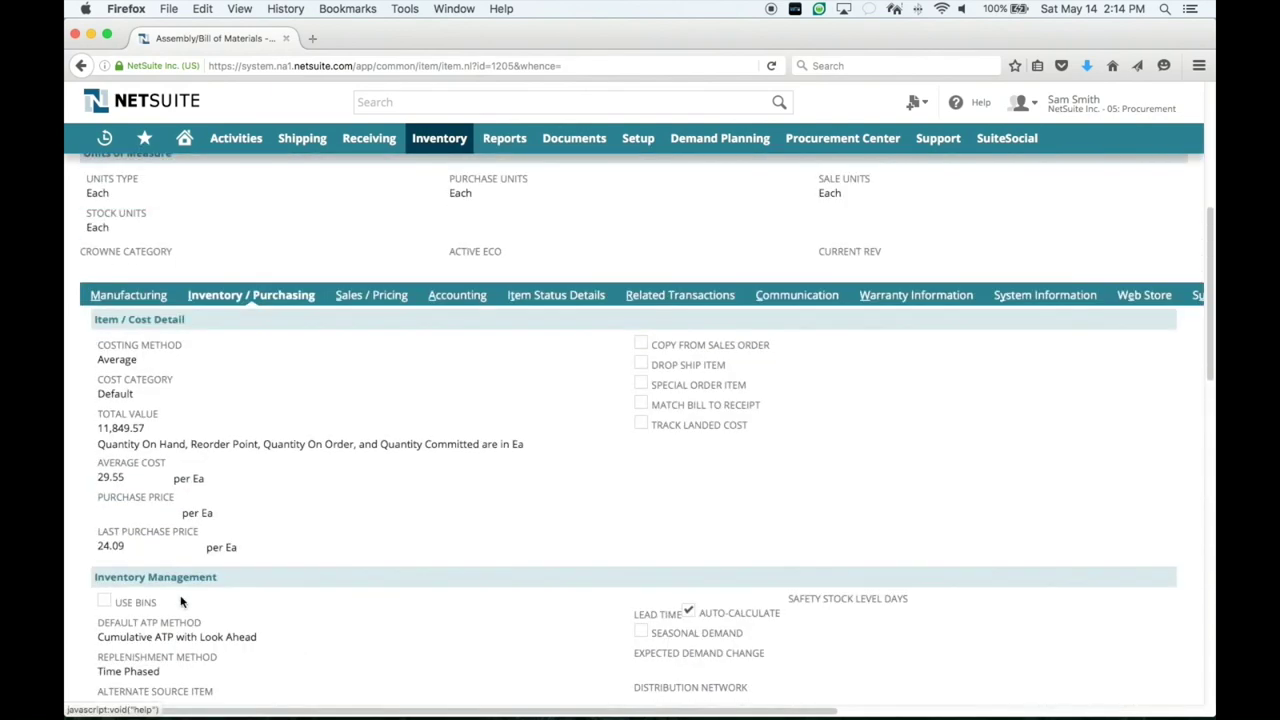
pyautogui.scroll(2, 181, 601)
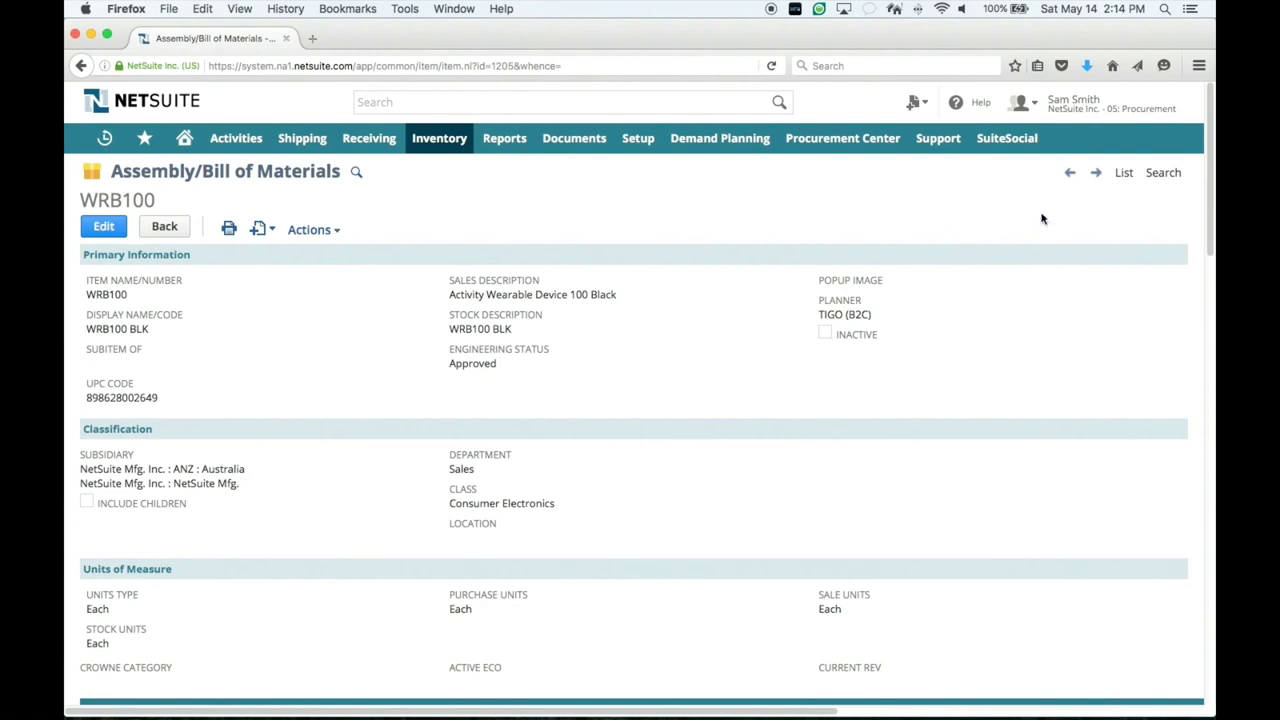
pyautogui.moveTo(1100, 106)
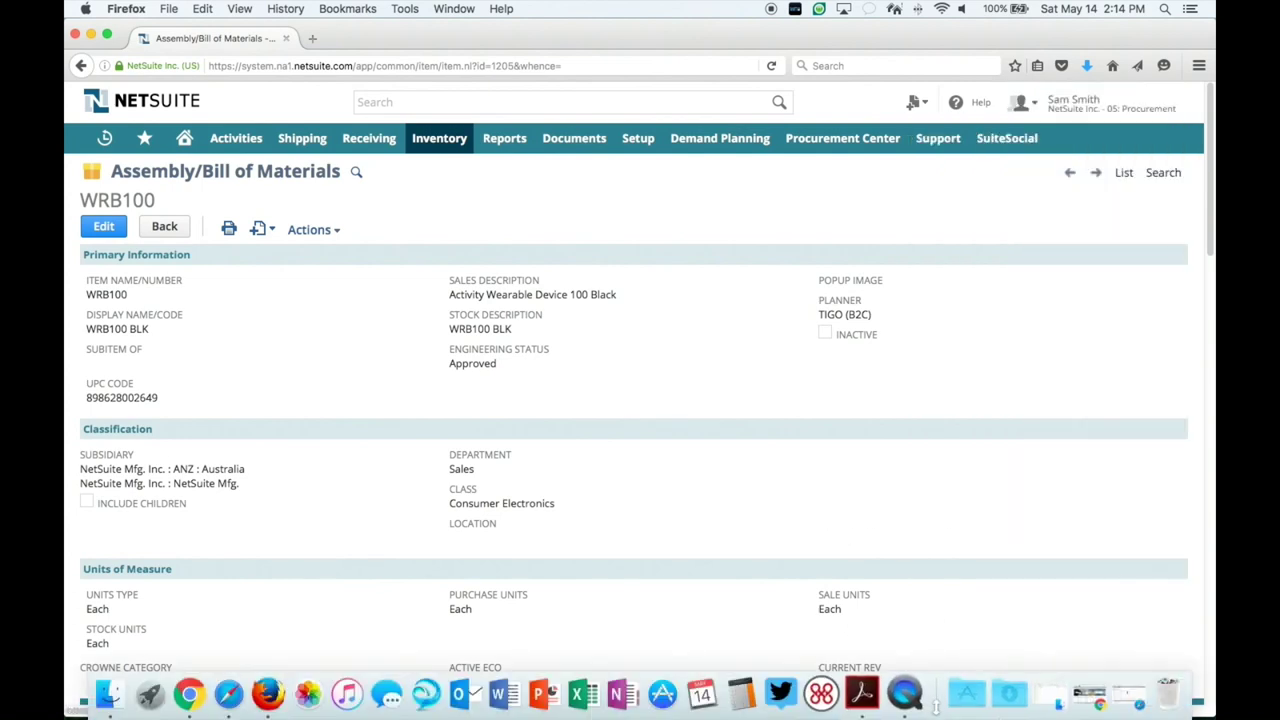
pyautogui.rightClick(916, 700)
pyautogui.click(954, 503)
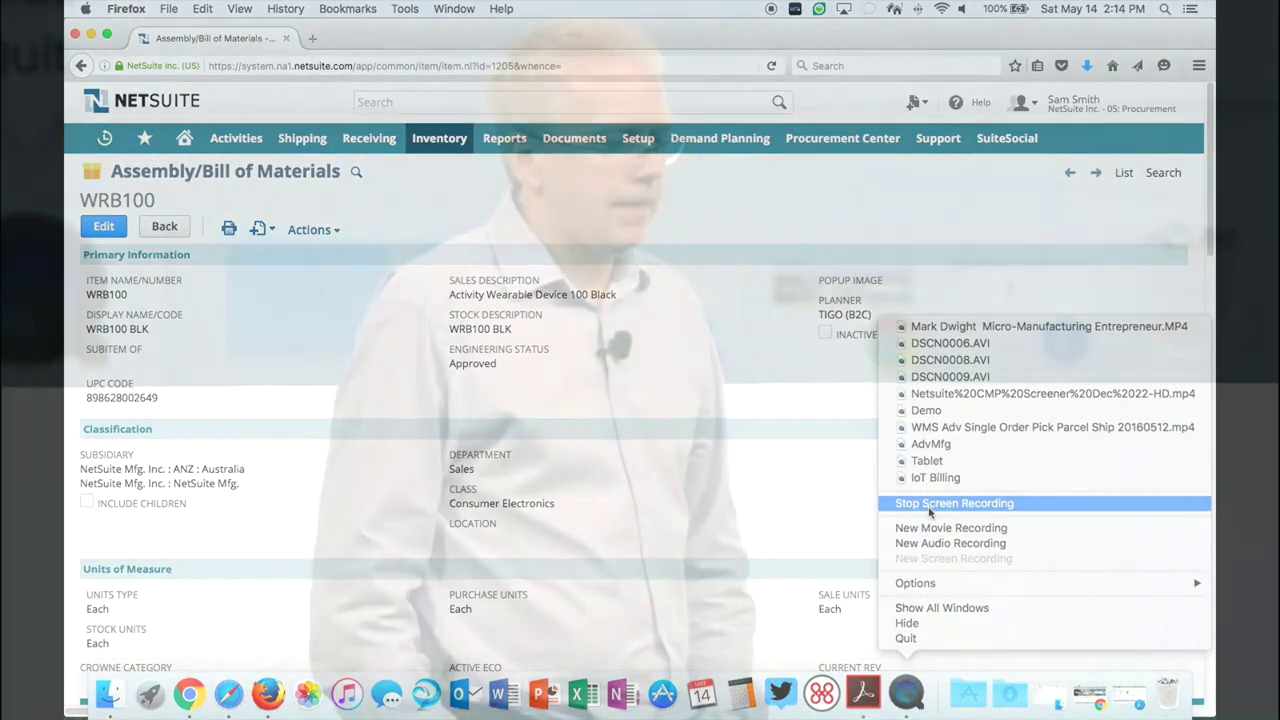